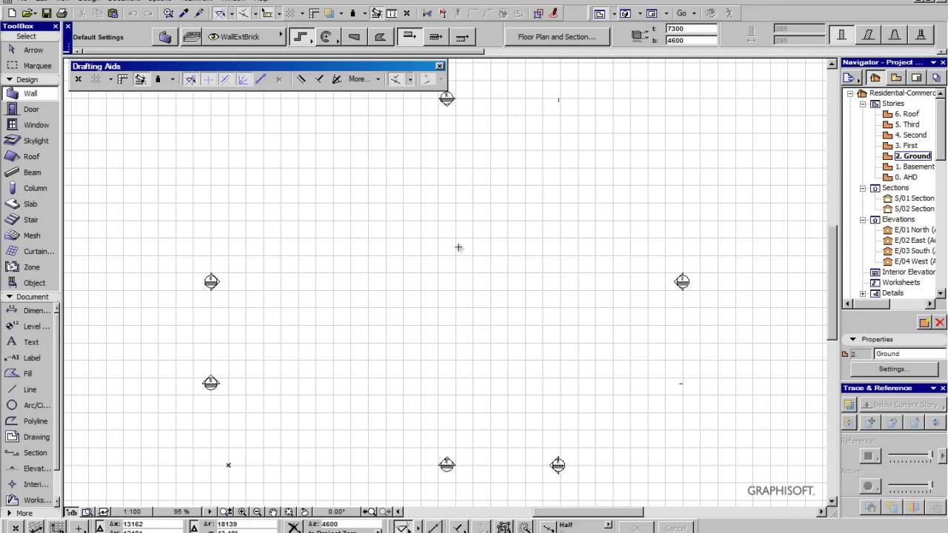
Draw a rectangular concrete floor slab on the ground floor plan, in the middle between the four elevation markers
click(28, 204)
click(354, 174)
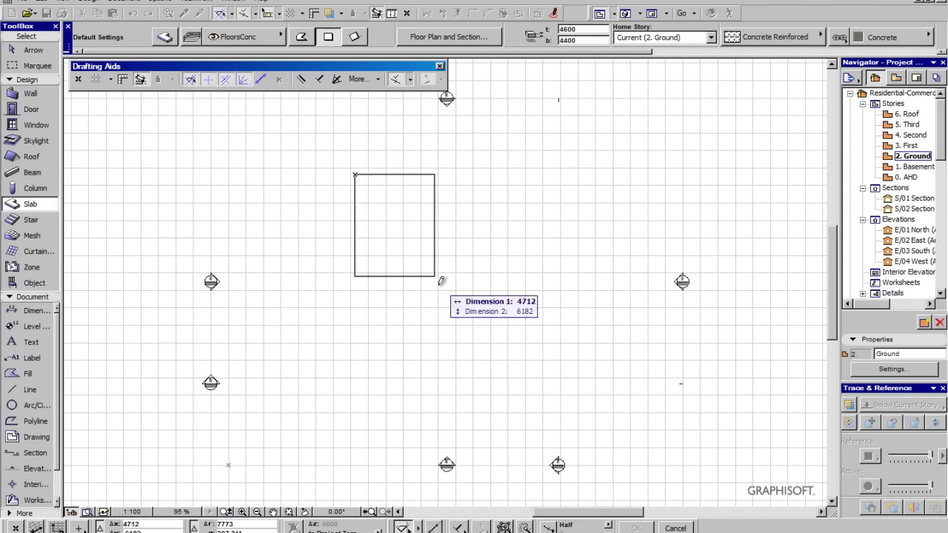
click(520, 365)
Create exterior brick walls along all four slab edges by tracing the slab outline with the Magic Wand
click(28, 93)
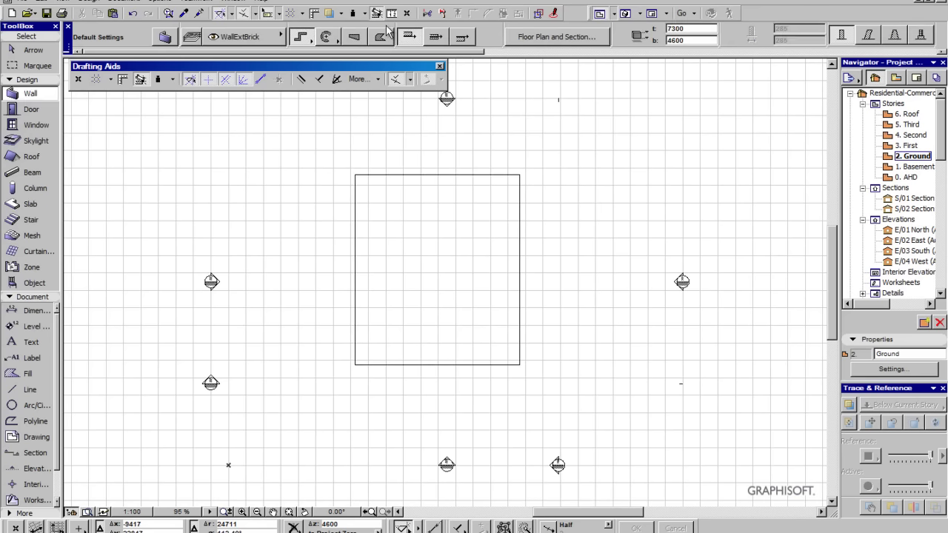
key(space)
click(381, 175)
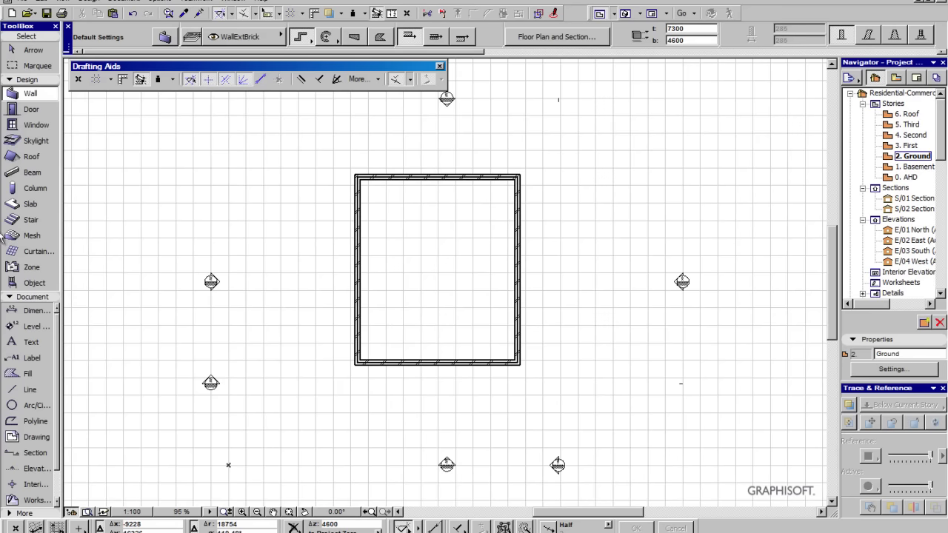
Place a 900 x 2100 D1 14 door near the middle of the west wall, swinging into the room
click(29, 109)
click(358, 265)
click(446, 263)
Place 900 x 1500 W1 14 windows in the north and south walls, with a sill height of 900
click(30, 125)
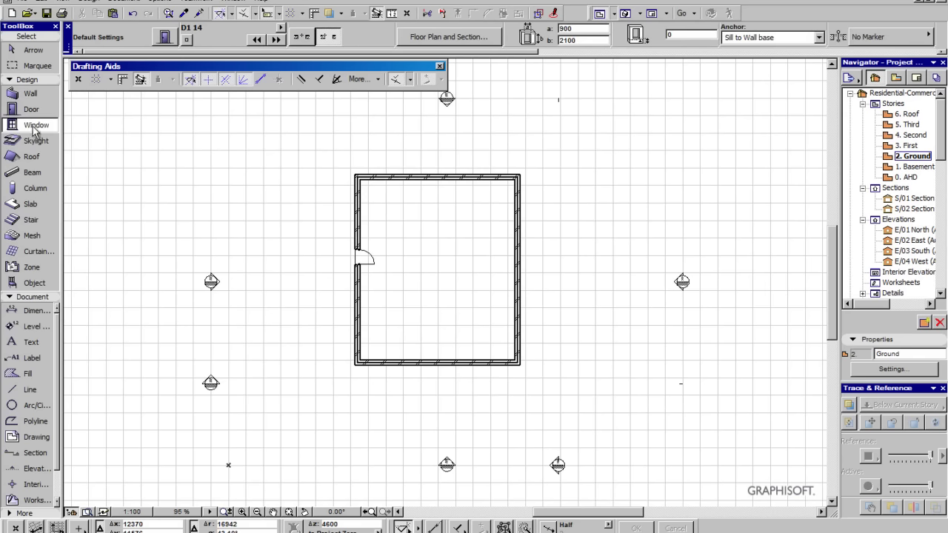
click(417, 179)
click(426, 312)
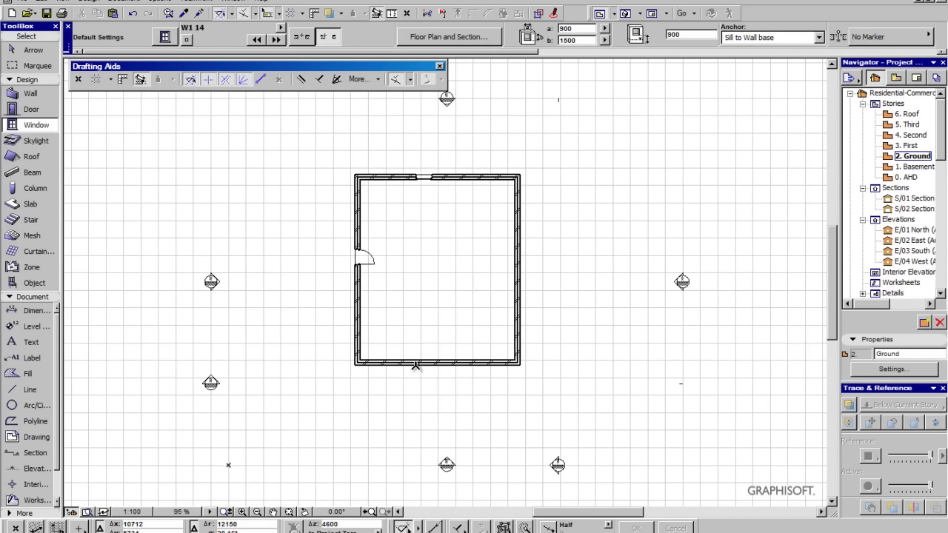
click(416, 364)
click(422, 317)
Shift the south wall window into line with the north wall window and deselect it
key(Escape)
click(433, 365)
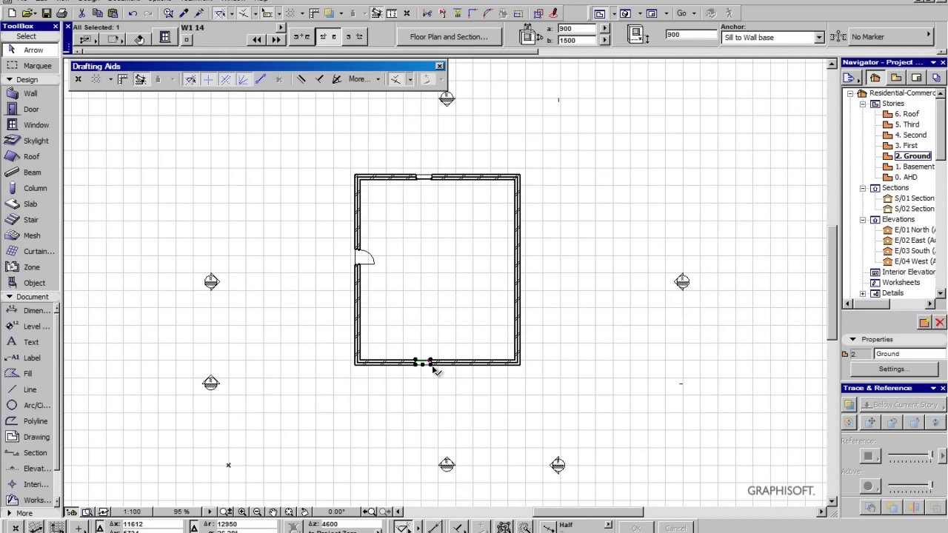
click(433, 180)
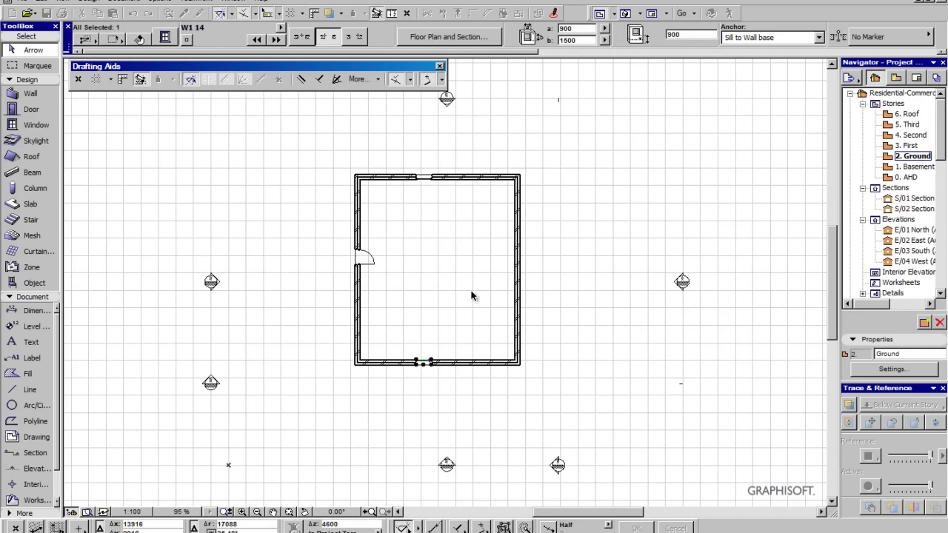
click(593, 274)
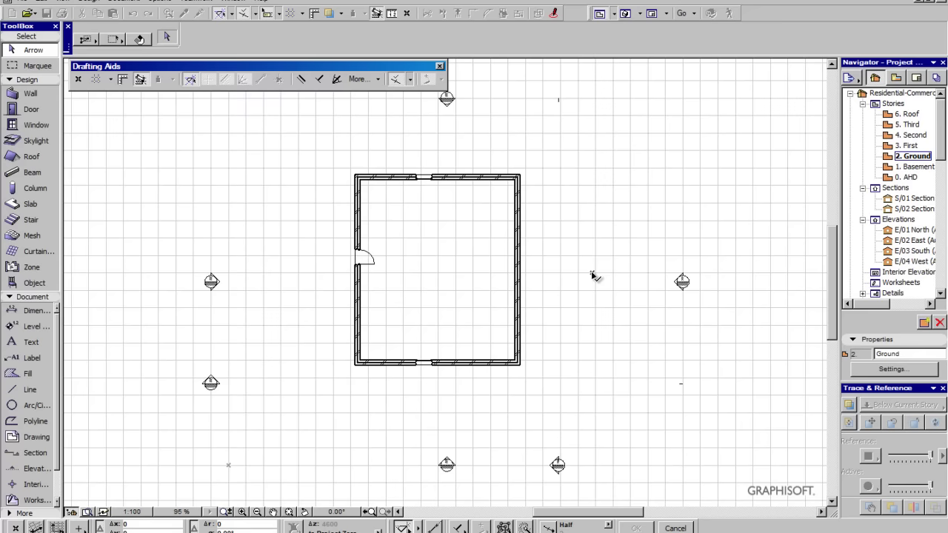
scroll(544, 252, down, 2)
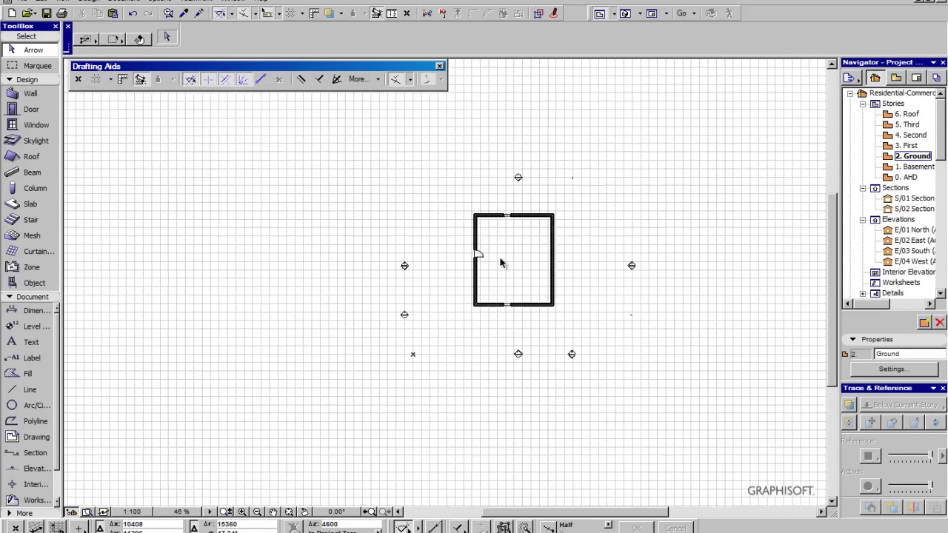
scroll(502, 263, up, 2)
middle_drag(590, 295, 504, 279)
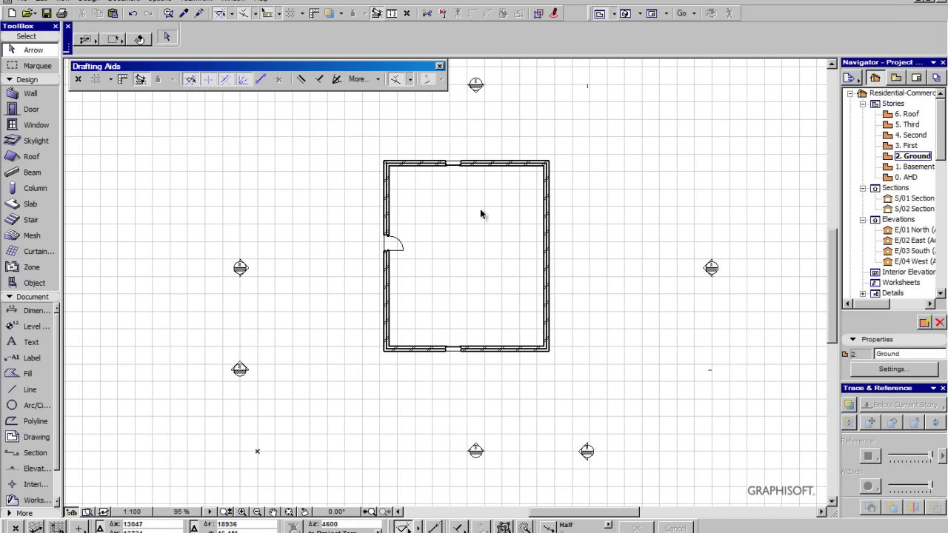
right_click(525, 151)
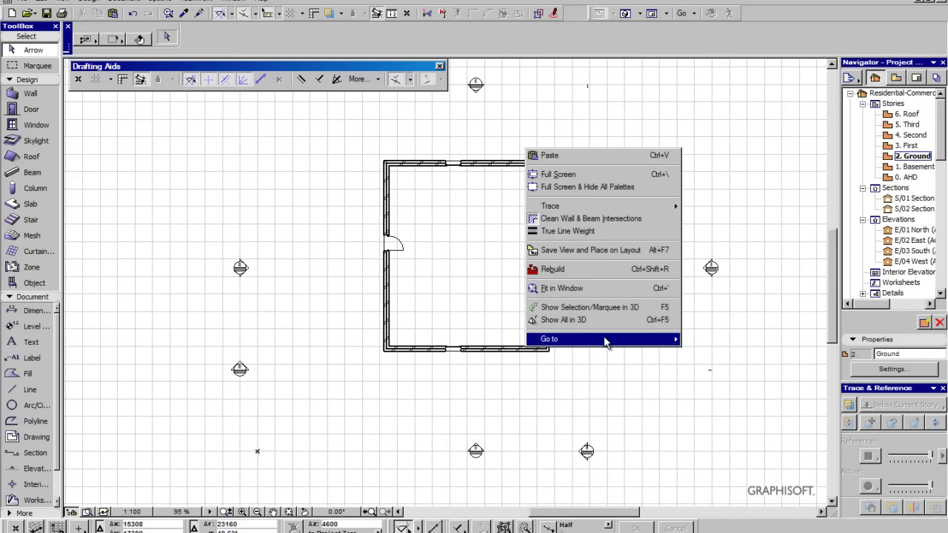
mouse_move(605, 341)
click(648, 88)
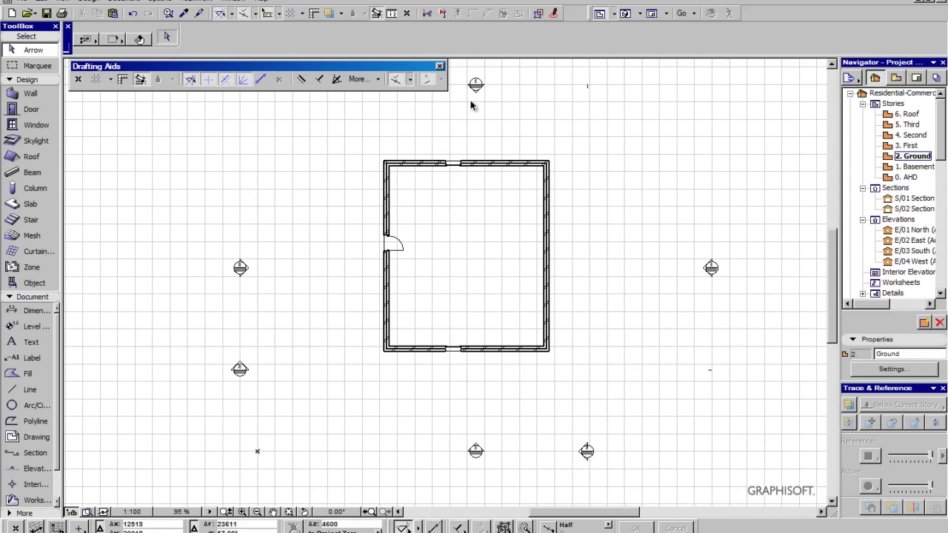
right_click(546, 130)
mouse_move(595, 330)
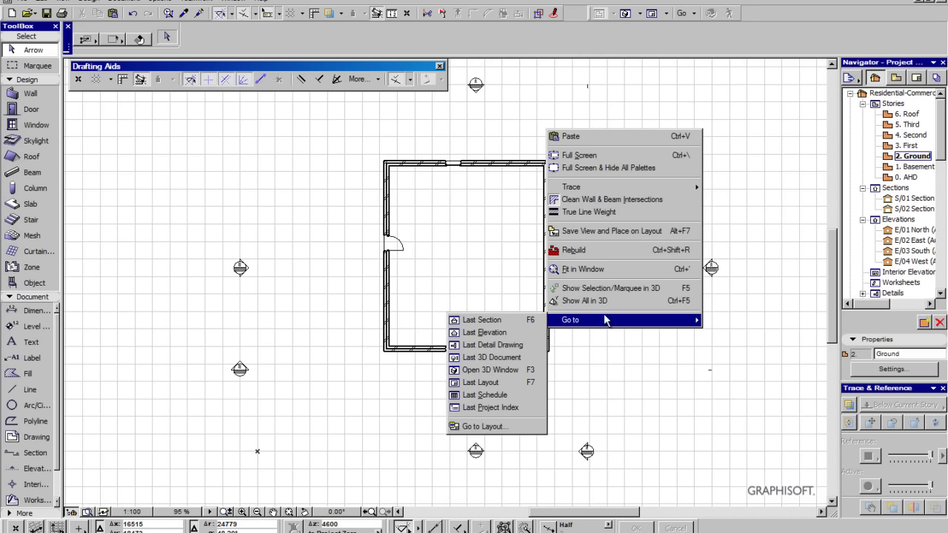
click(454, 133)
Go to the last section view and look at the building against the story levels
right_click(526, 125)
mouse_move(572, 317)
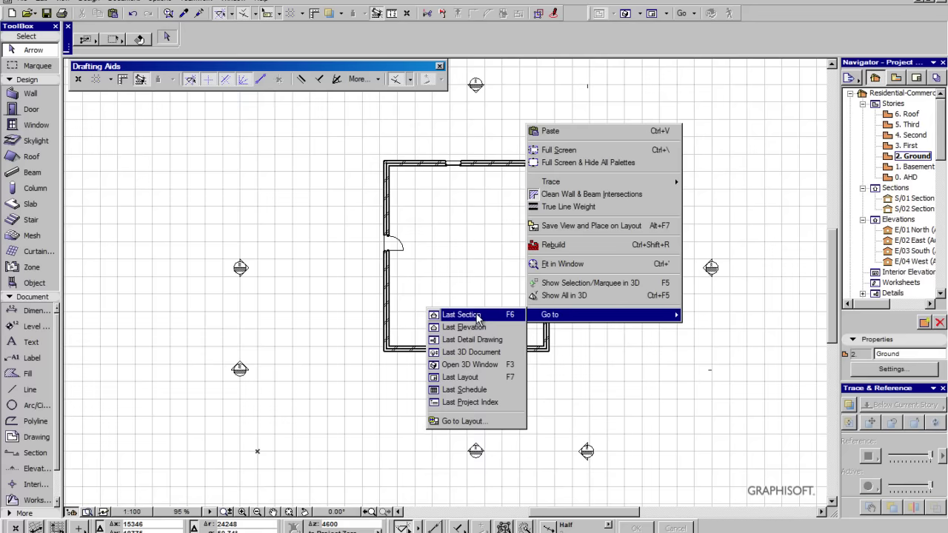
click(477, 315)
scroll(222, 273, up, 3)
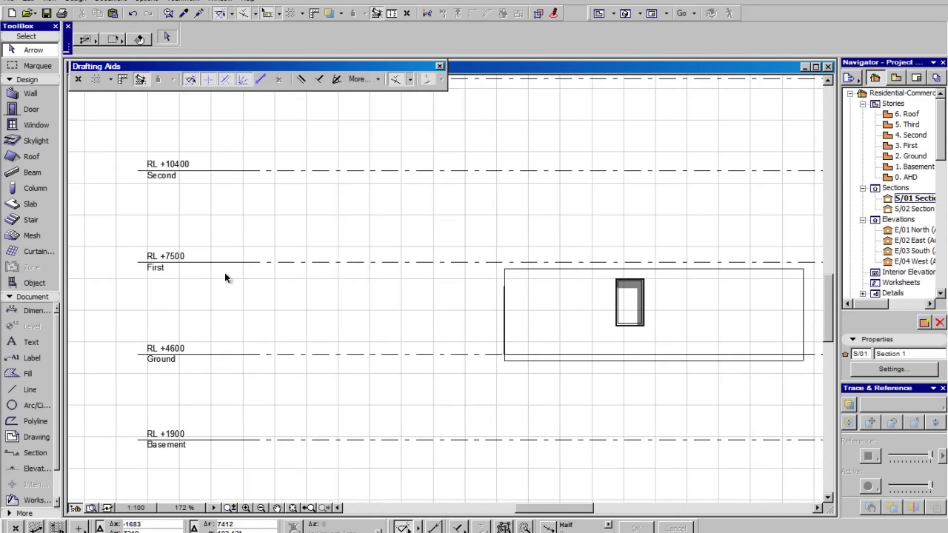
scroll(393, 264, down, 1)
middle_drag(653, 237, 541, 281)
Return from the section view to the ground floor plan
right_click(594, 214)
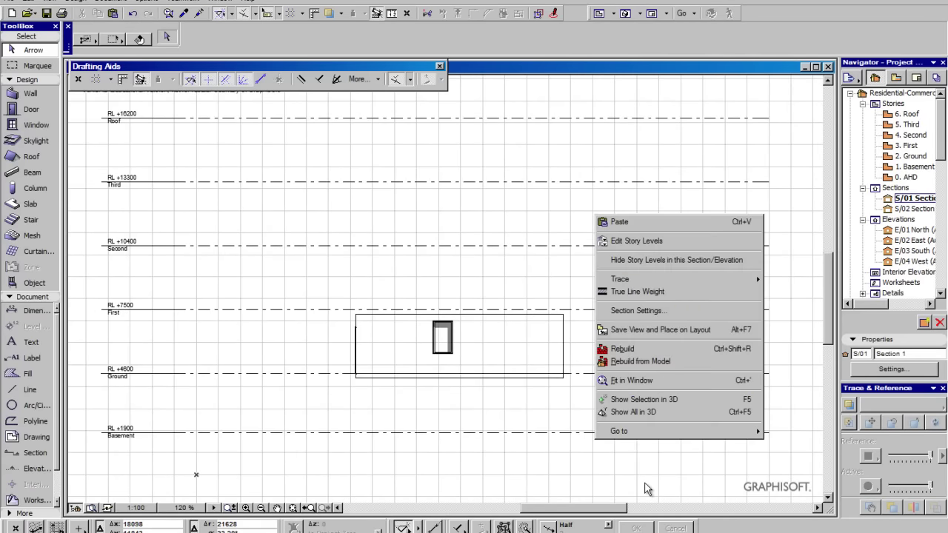
click(646, 442)
right_click(580, 337)
mouse_move(598, 326)
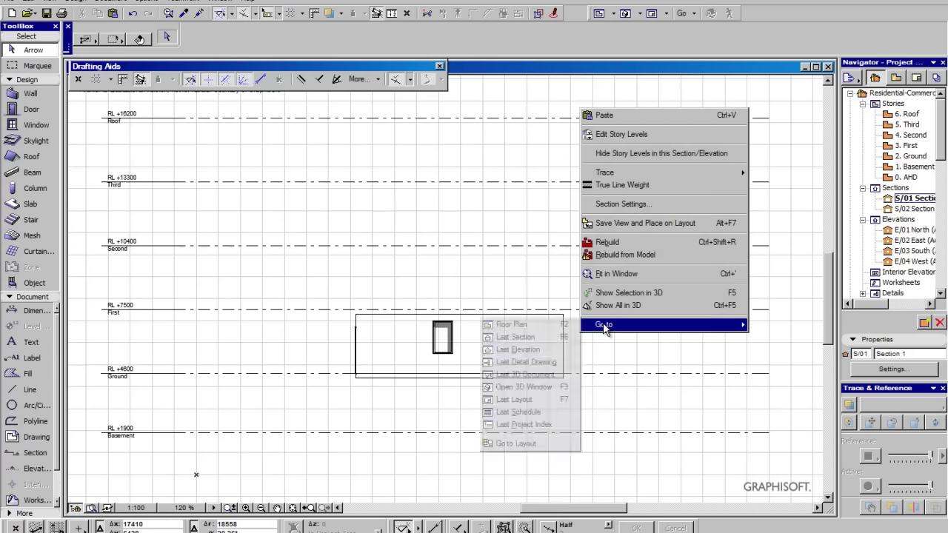
click(532, 326)
Go to the last detail drawing, drawnScale, from the floor plan
scroll(498, 317, down, 2)
right_click(577, 265)
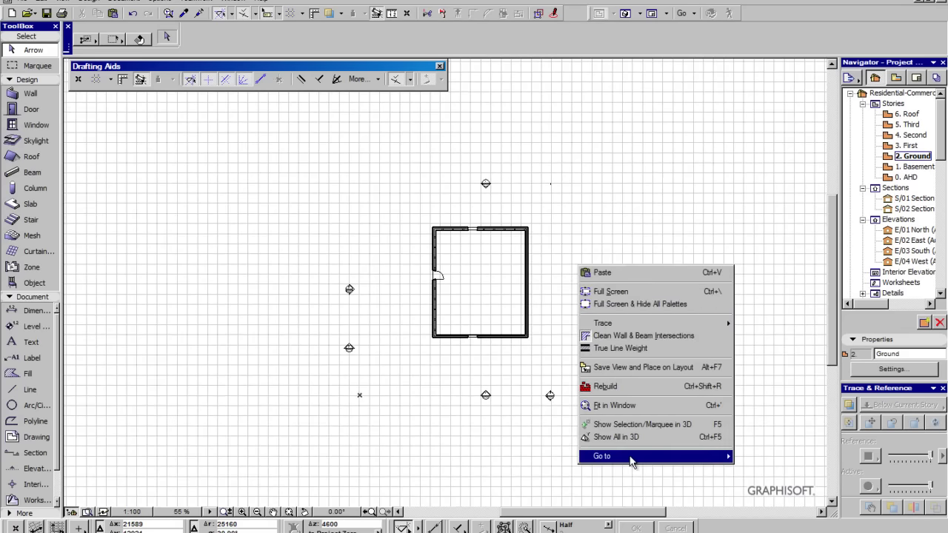
mouse_move(632, 461)
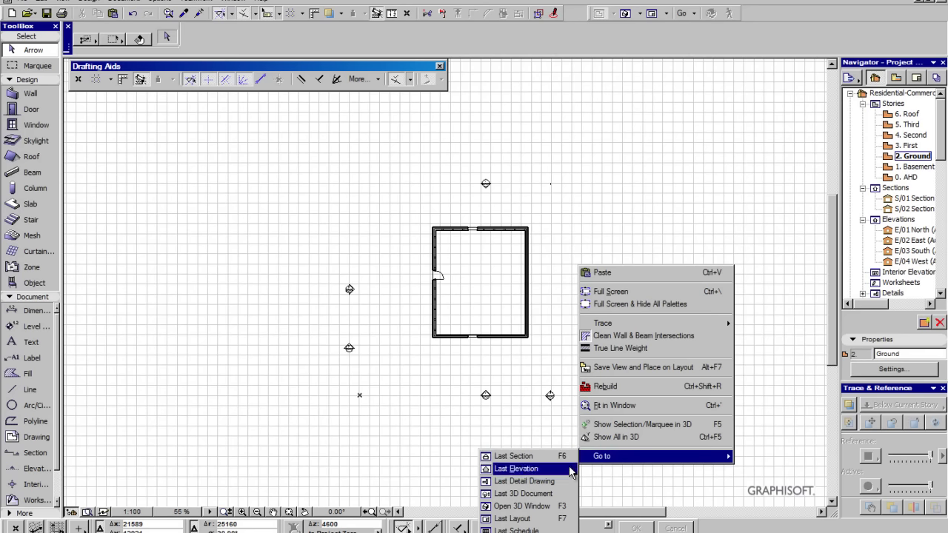
click(524, 481)
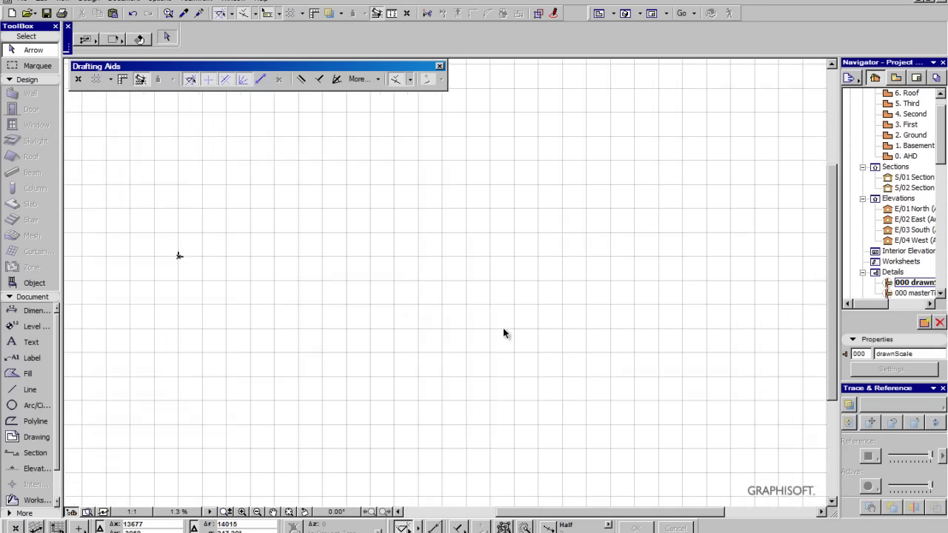
Examine the horizontal and vertical full-size millimetre scale bars in the detail drawing
scroll(475, 330, down, 2)
scroll(355, 305, up, 5)
scroll(230, 345, up, 8)
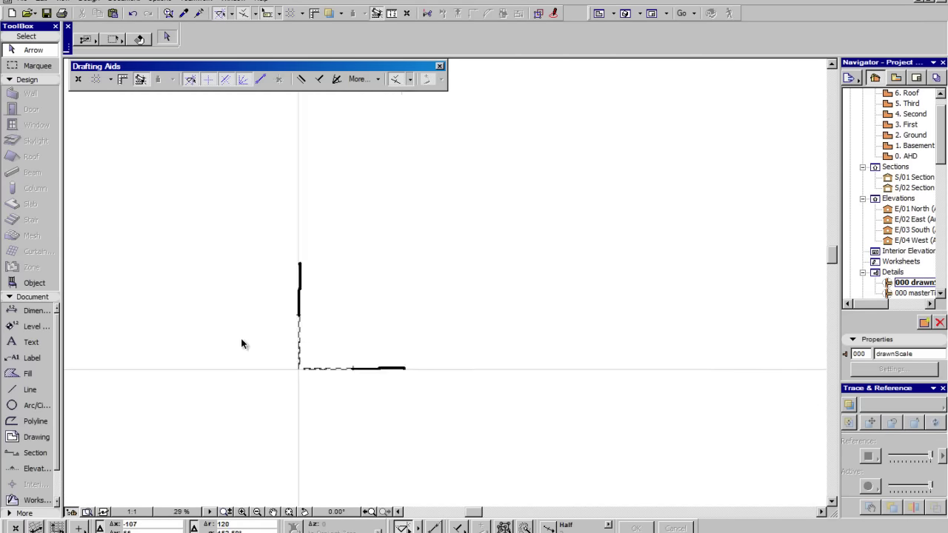
scroll(303, 400, up, 3)
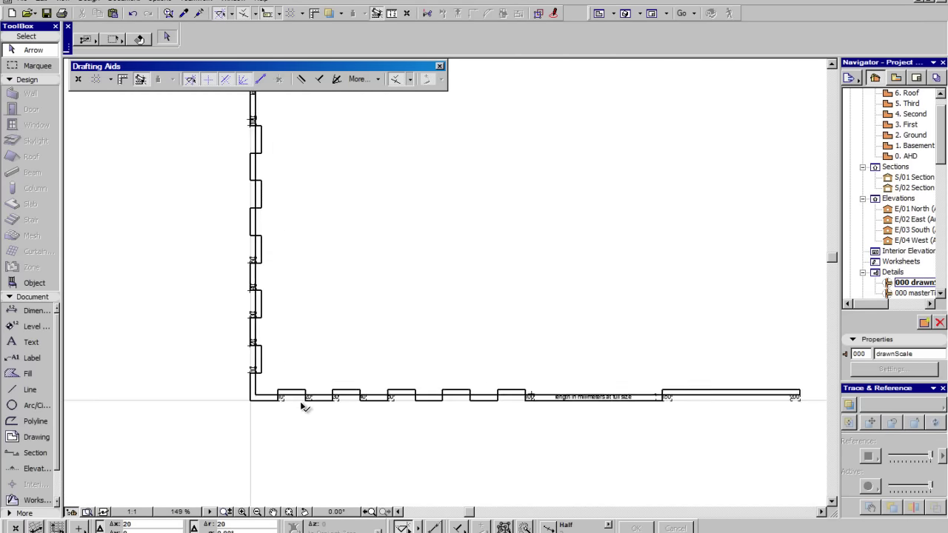
scroll(402, 353, right, 3)
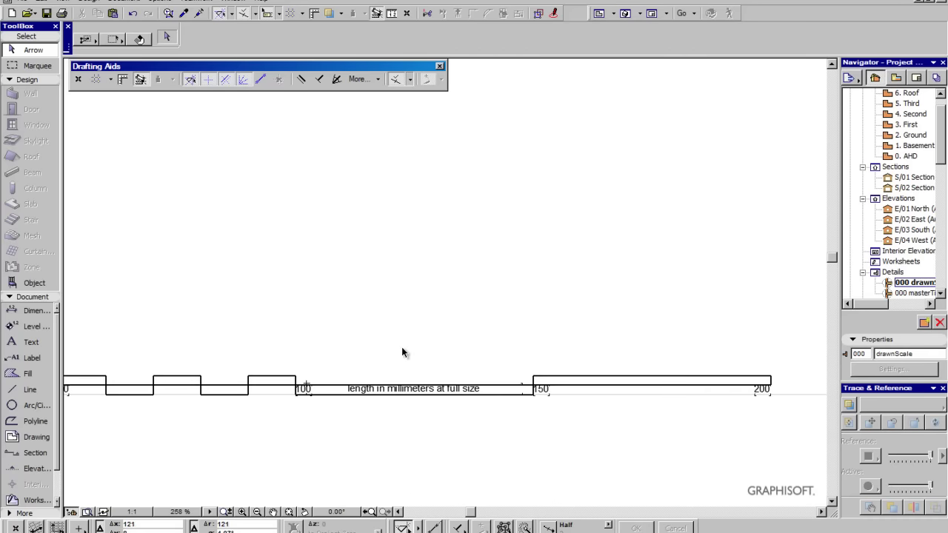
scroll(442, 353, down, 6)
scroll(359, 223, up, 4)
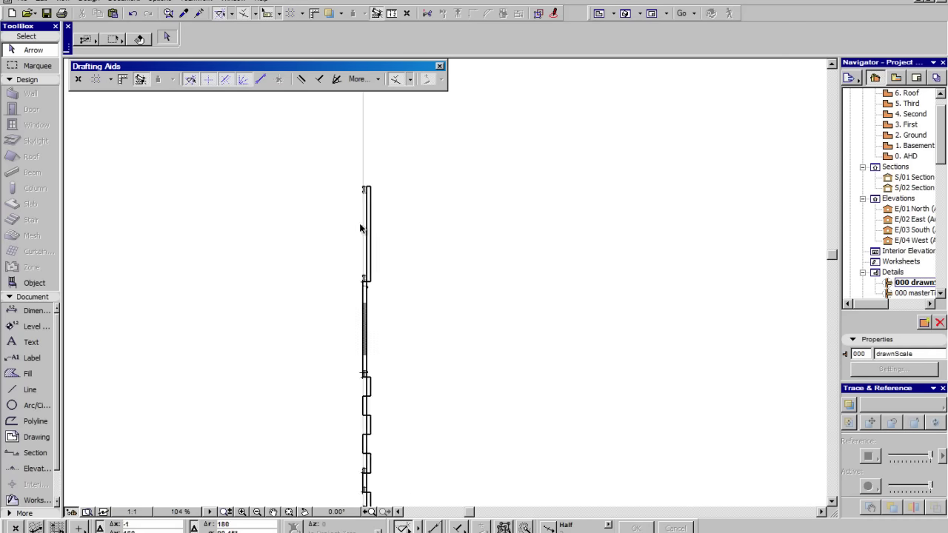
scroll(379, 226, up, 3)
middle_drag(402, 200, 404, 276)
scroll(453, 316, down, 8)
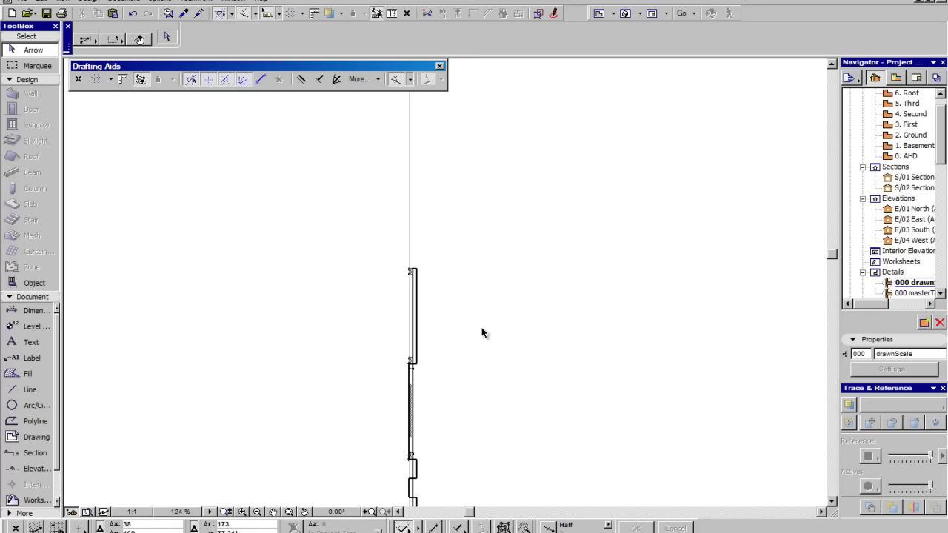
middle_drag(517, 353, 431, 191)
Go to the last elevation view and inspect the wall, its window and the story level lines
right_click(460, 234)
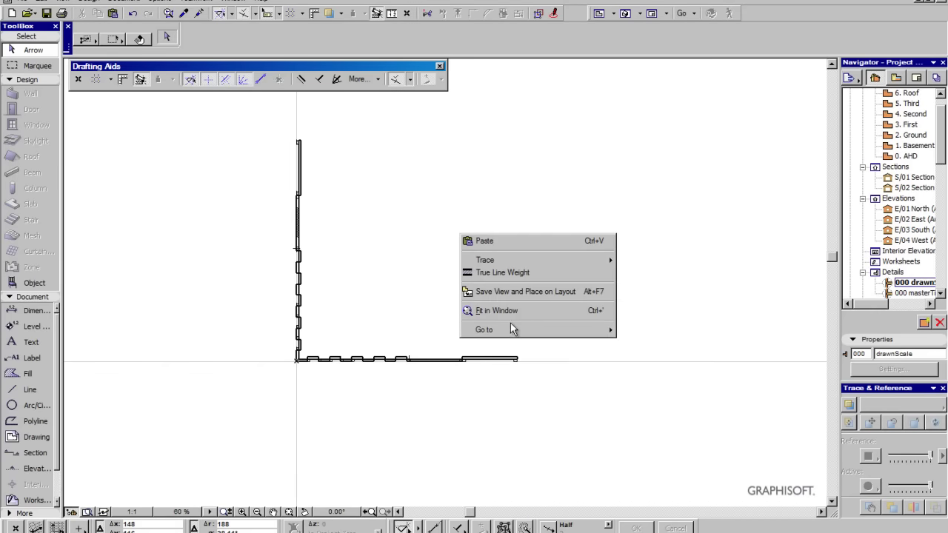
mouse_move(513, 329)
click(401, 356)
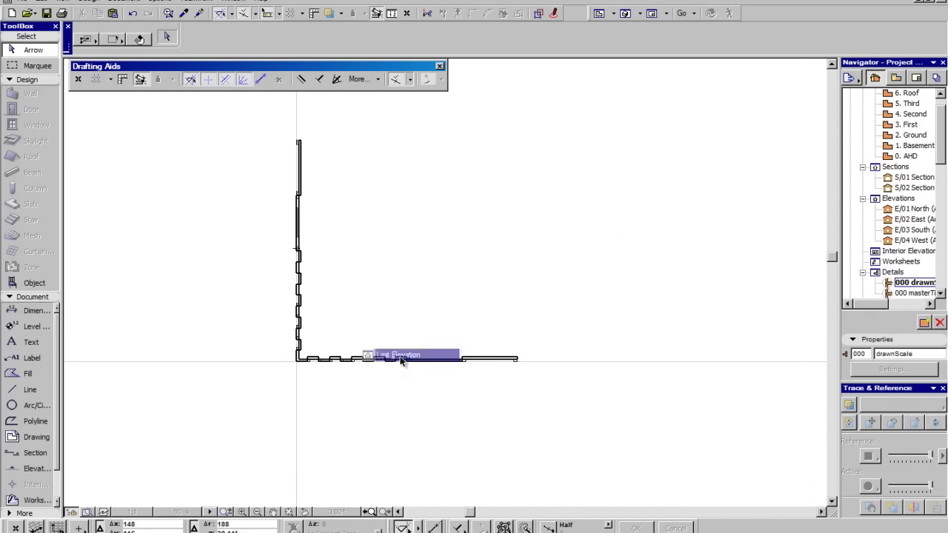
scroll(440, 338, up, 4)
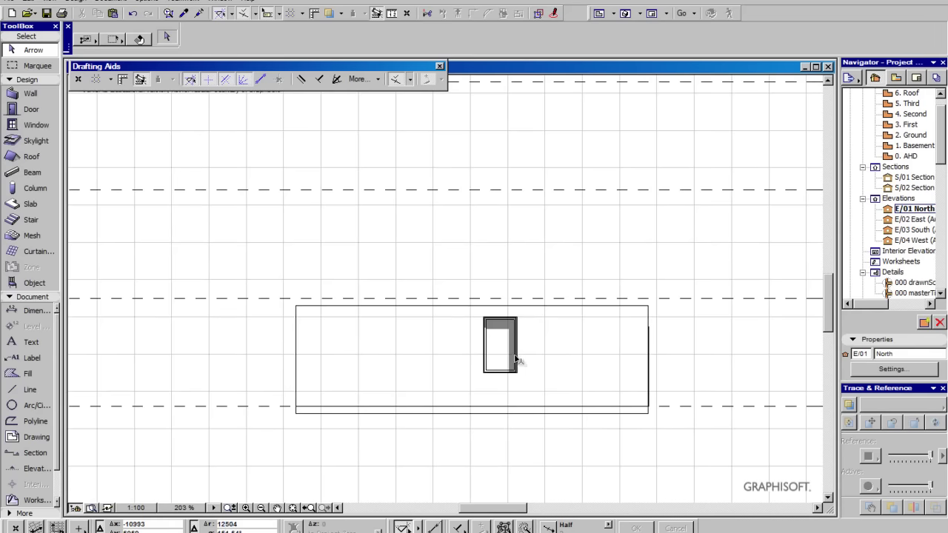
scroll(533, 358, down, 2)
scroll(483, 340, down, 1)
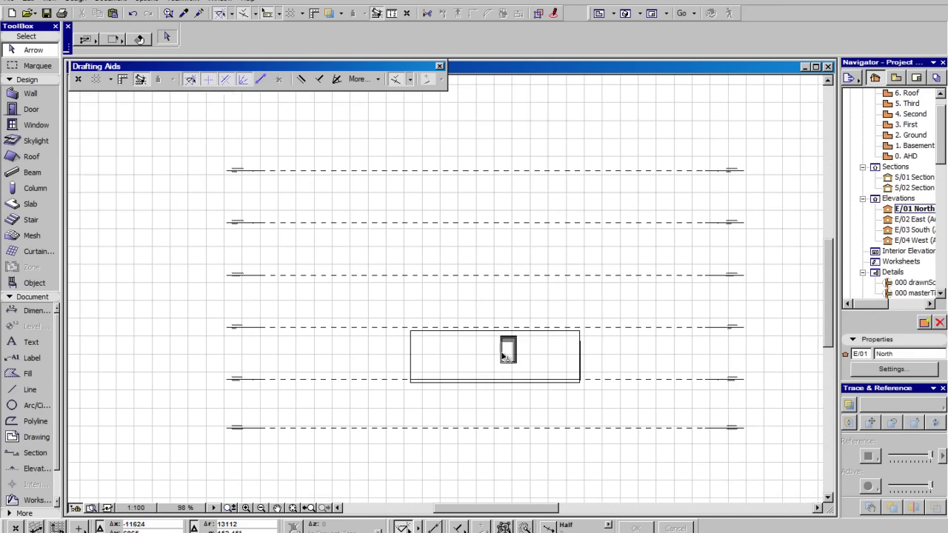
scroll(648, 299, up, 3)
scroll(479, 266, down, 2)
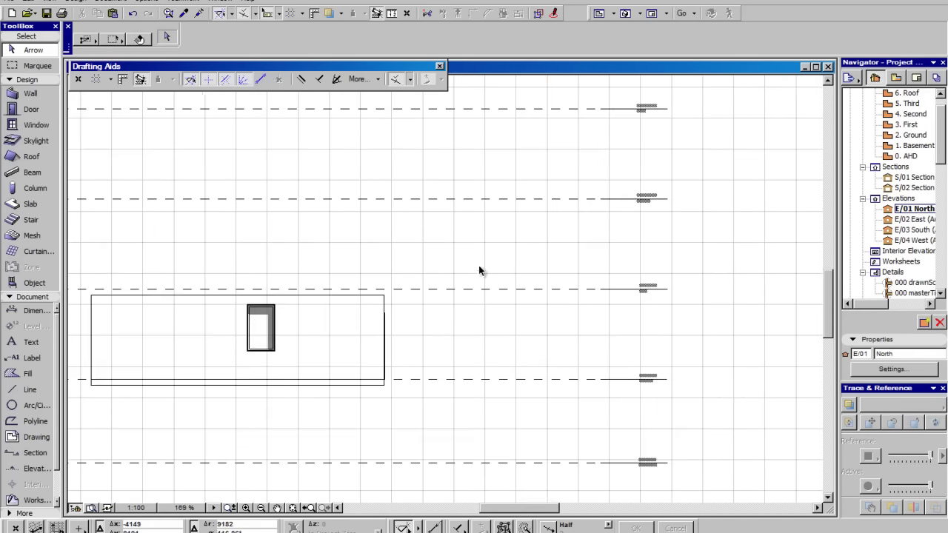
scroll(439, 271, down, 3)
Go to the last 3D document, March-21-9am, and look over the shadowed plan of the building
right_click(438, 255)
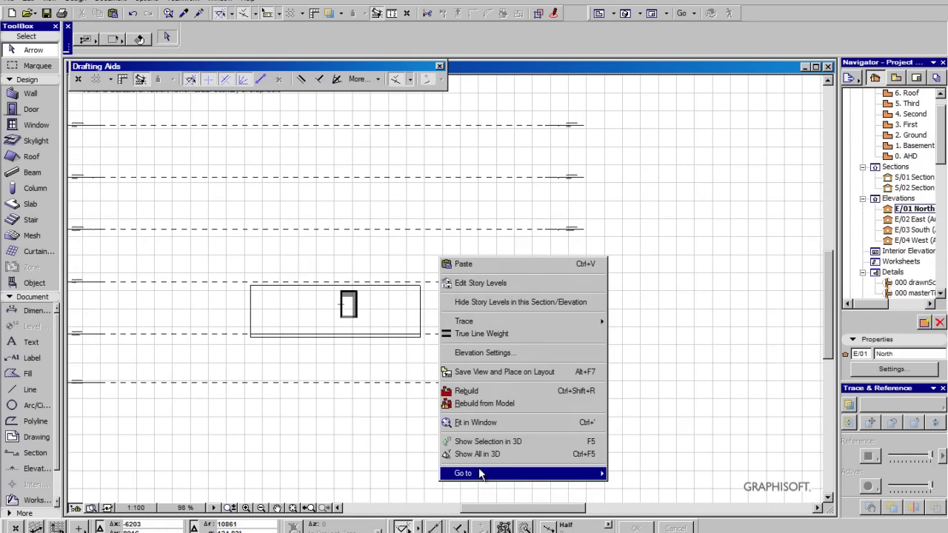
mouse_move(482, 475)
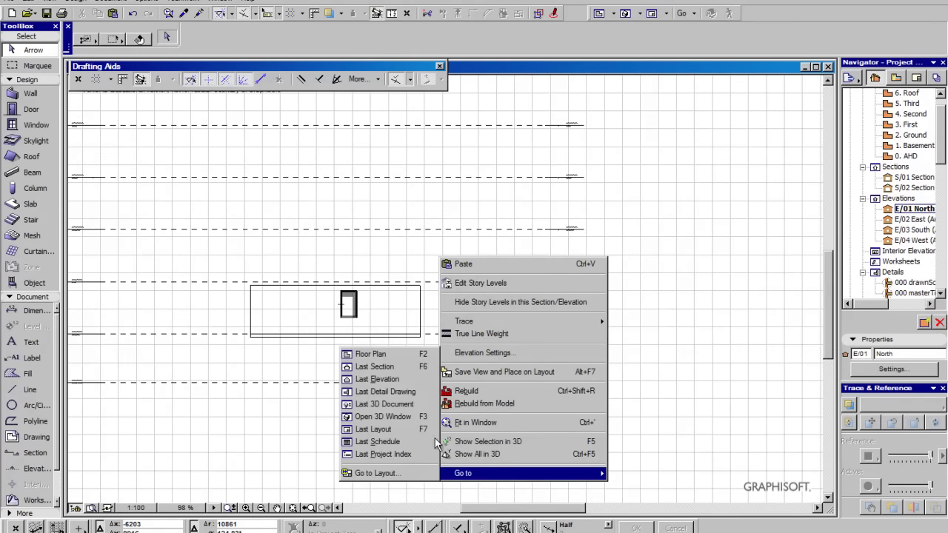
click(397, 407)
scroll(431, 273, up, 3)
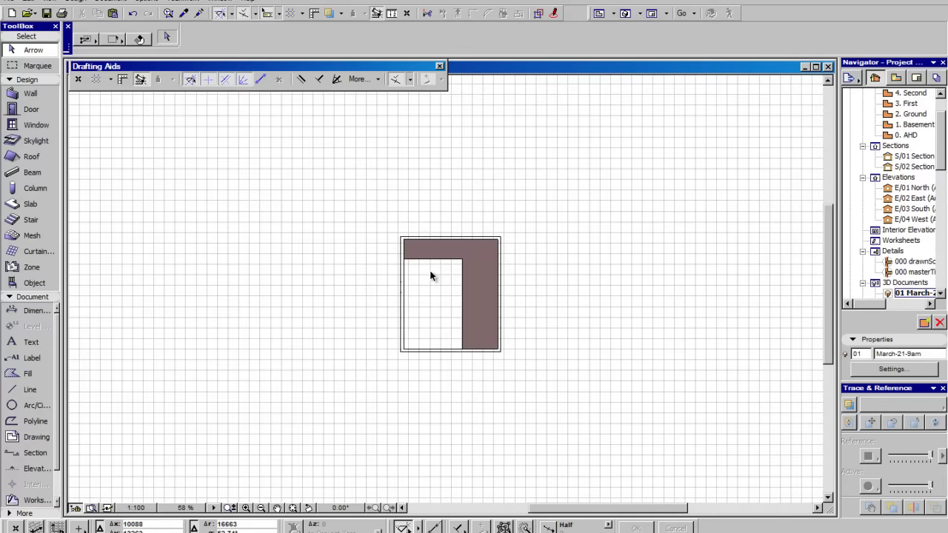
scroll(431, 276, down, 3)
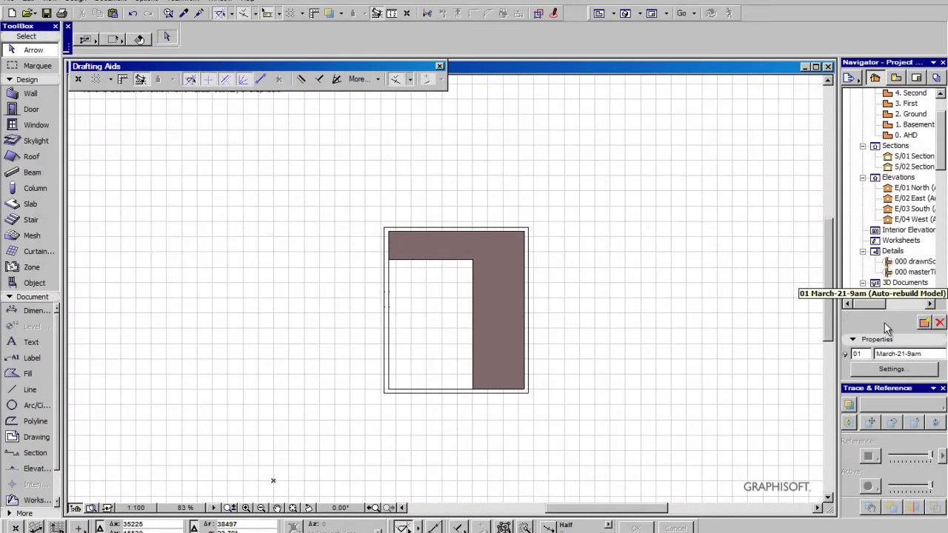
mouse_move(871, 306)
mouse_down()
mouse_move(915, 311)
mouse_move(862, 311)
mouse_up()
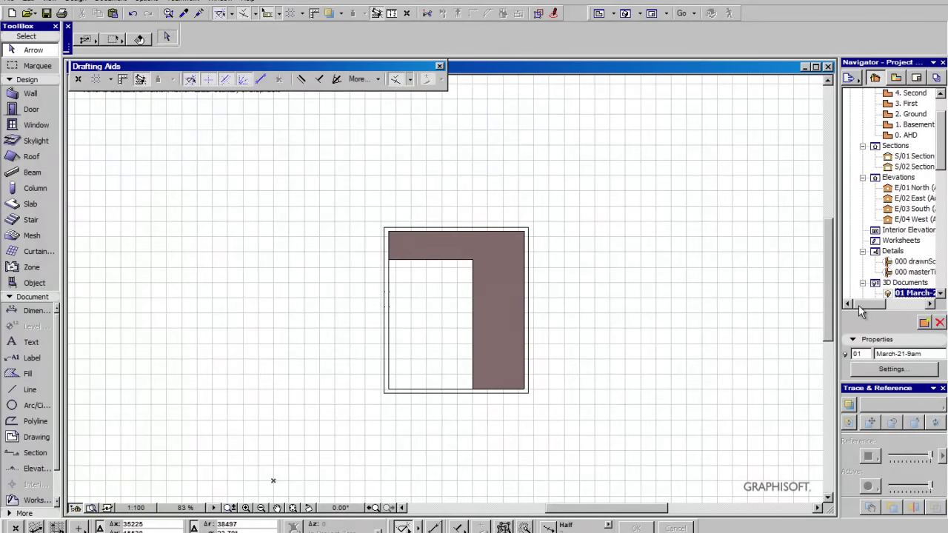
Switch from the 3D document to the 3D window and bring the building's axonometric view into place
right_click(597, 271)
mouse_move(640, 482)
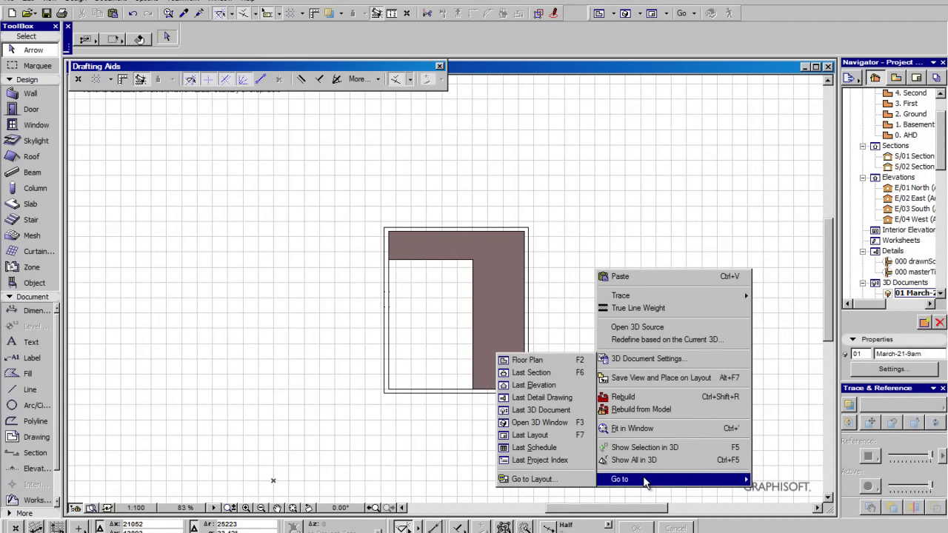
click(543, 427)
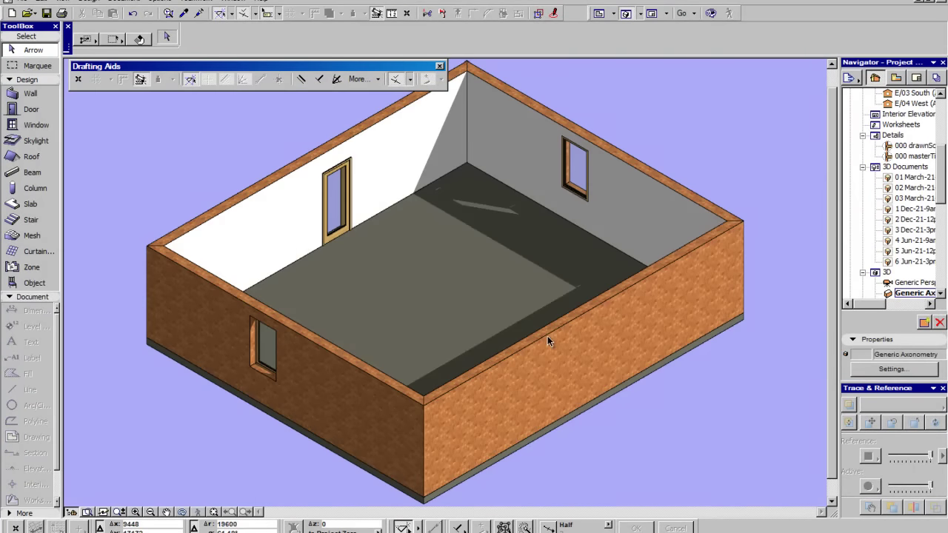
middle_drag(475, 312, 543, 294)
Go to the floor plan from the 3D window, and from there go to the last section, S/01 Section 1
right_click(187, 155)
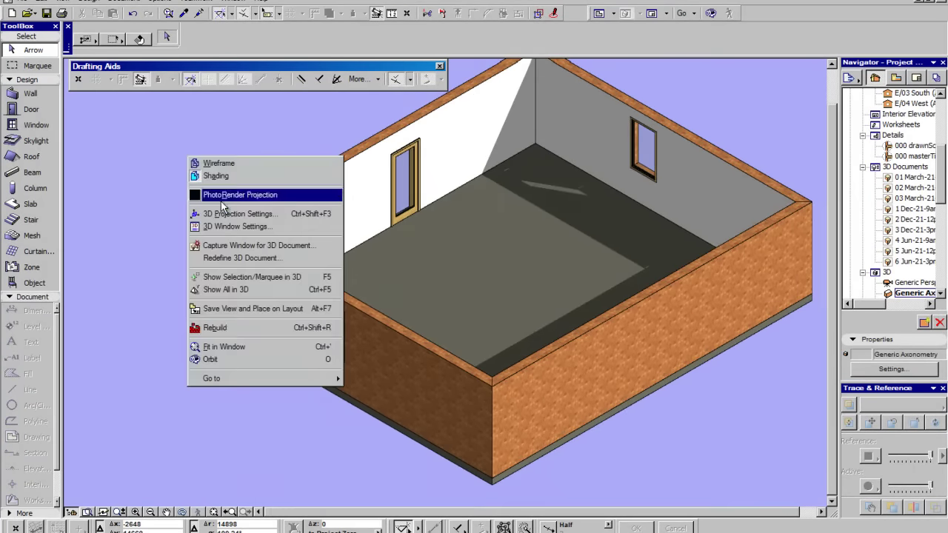
mouse_move(296, 378)
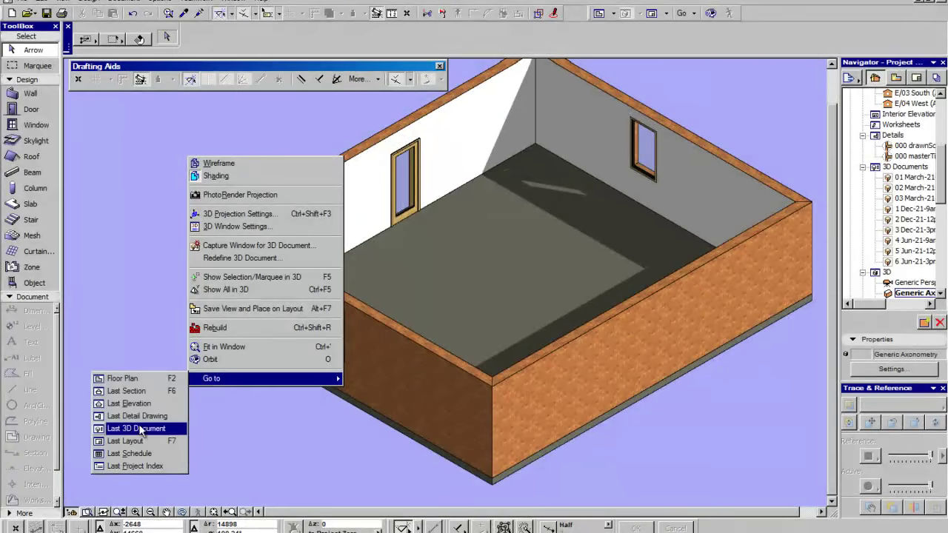
click(152, 384)
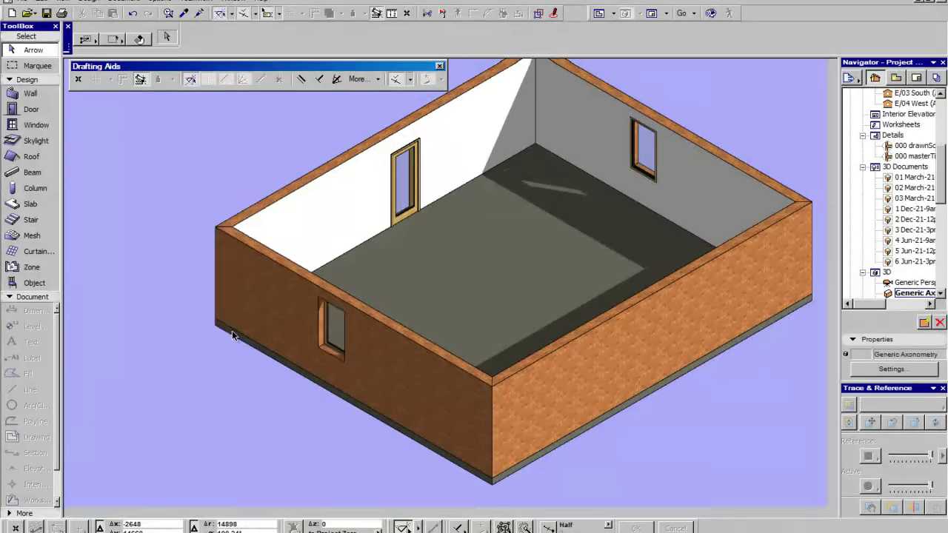
right_click(227, 303)
mouse_move(300, 490)
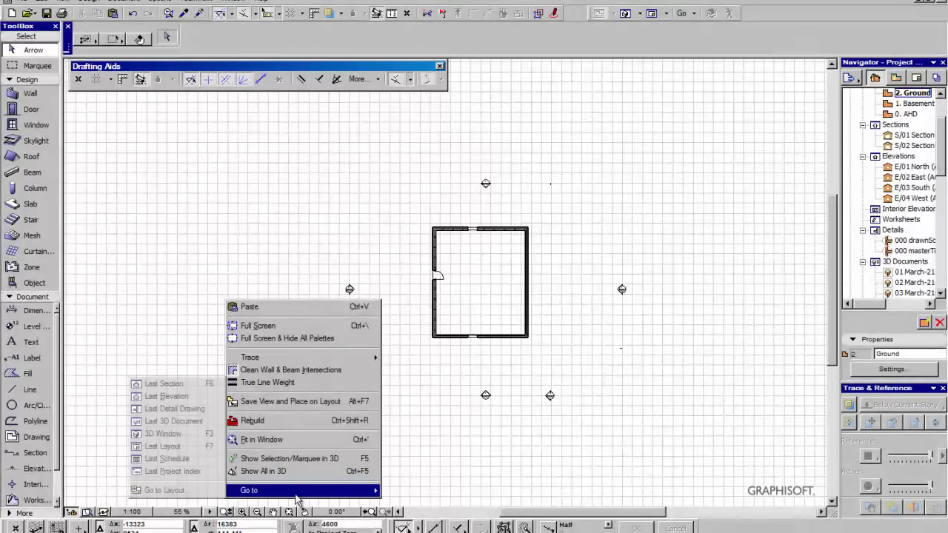
click(164, 383)
Go to the last layout, the Cover Sheet, and look over its Layout Index and View list tables
right_click(531, 278)
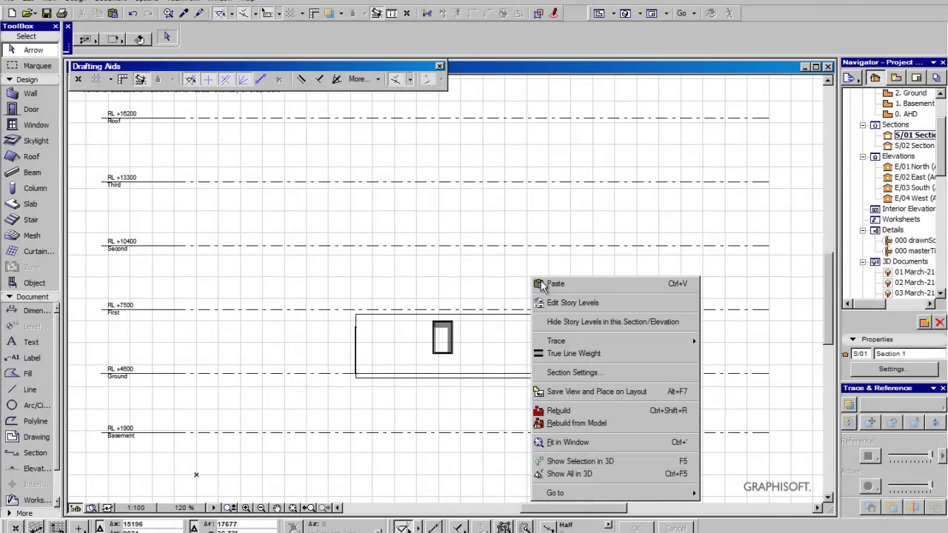
mouse_move(541, 494)
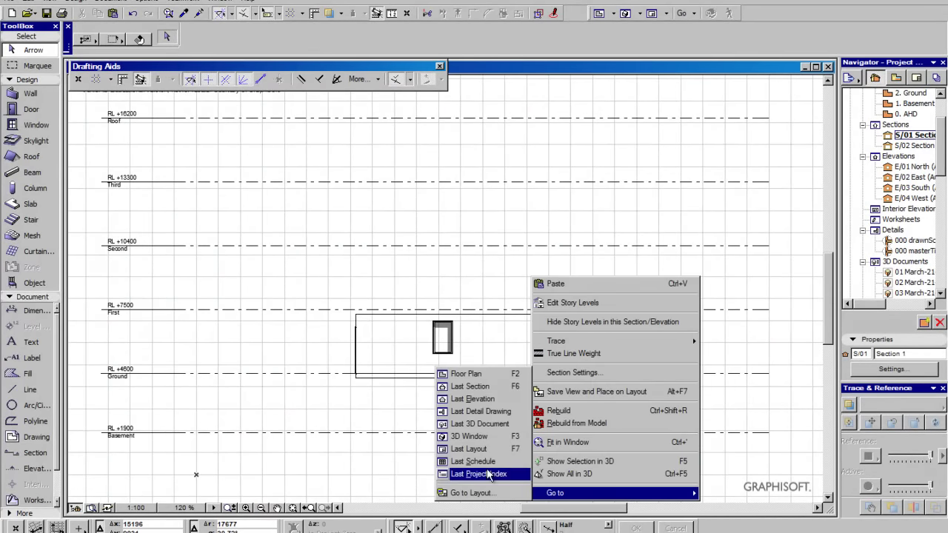
click(478, 449)
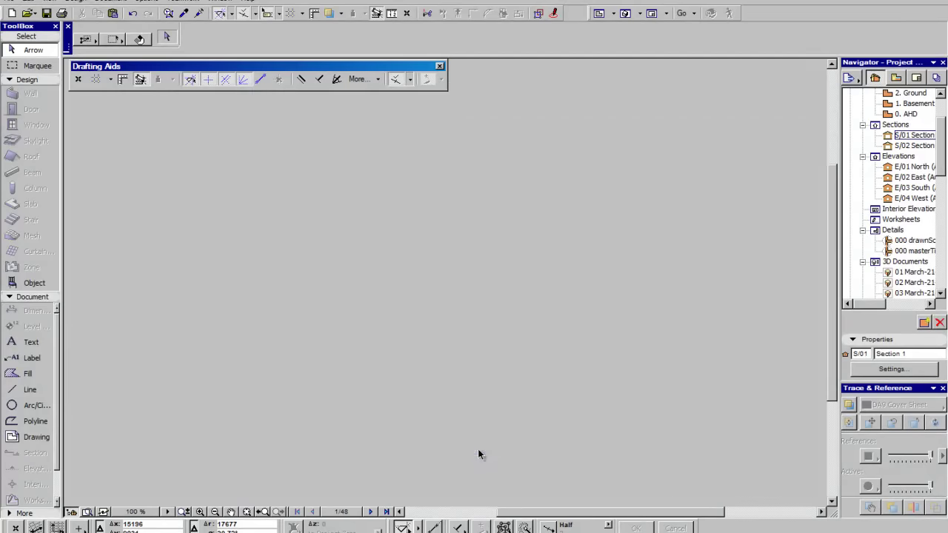
scroll(260, 243, up, 3)
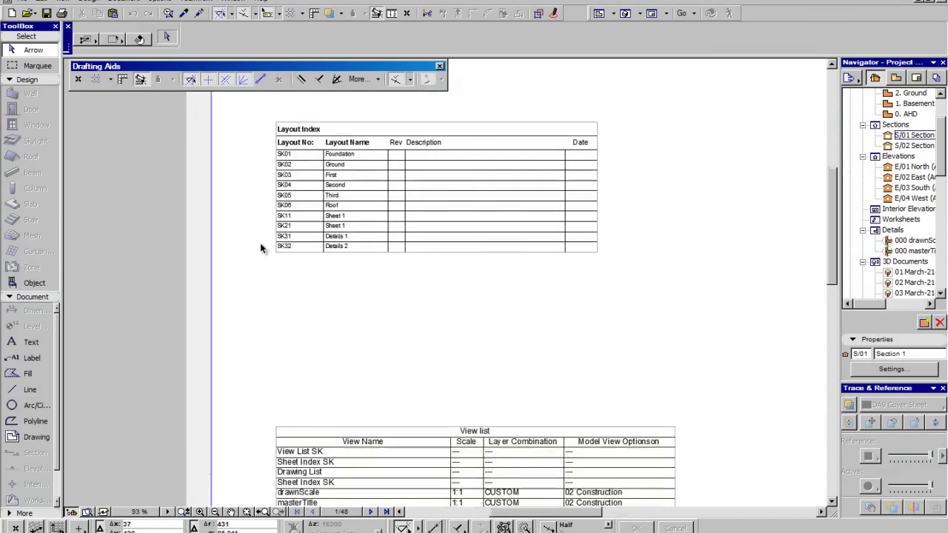
scroll(402, 307, down, 1)
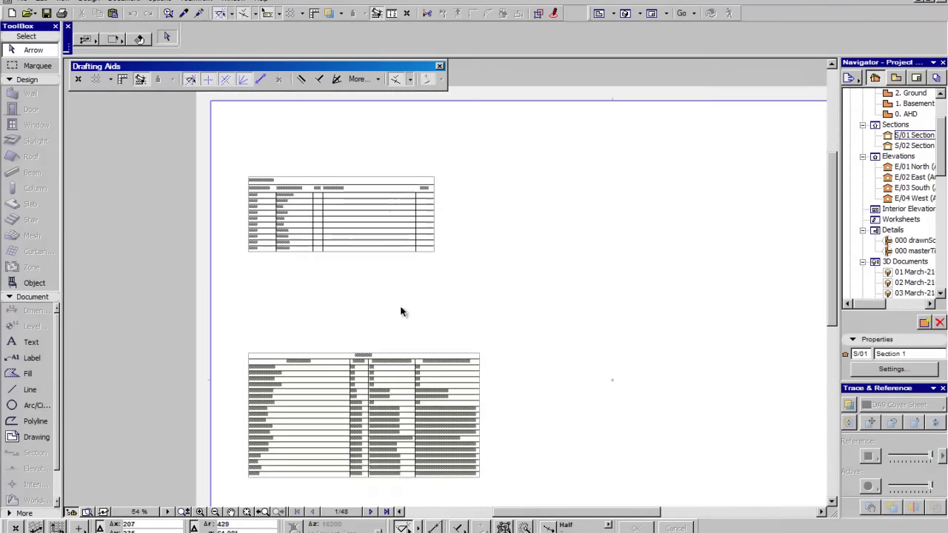
scroll(402, 307, up, 1)
middle_drag(384, 380, 401, 272)
scroll(379, 279, up, 5)
scroll(378, 279, down, 5)
scroll(341, 270, down, 5)
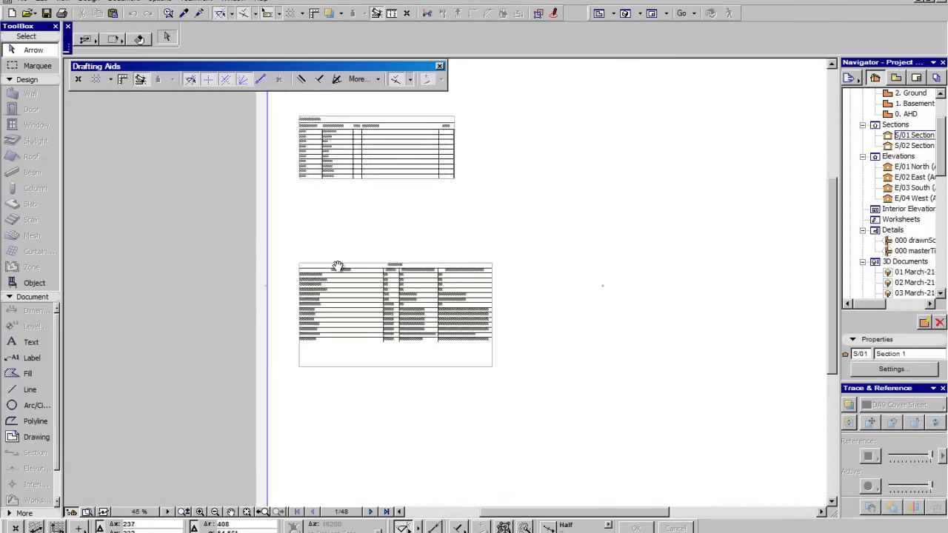
Show the Layout Book with its sheet subsets and go from the Cover Sheet to the last schedule
click(917, 78)
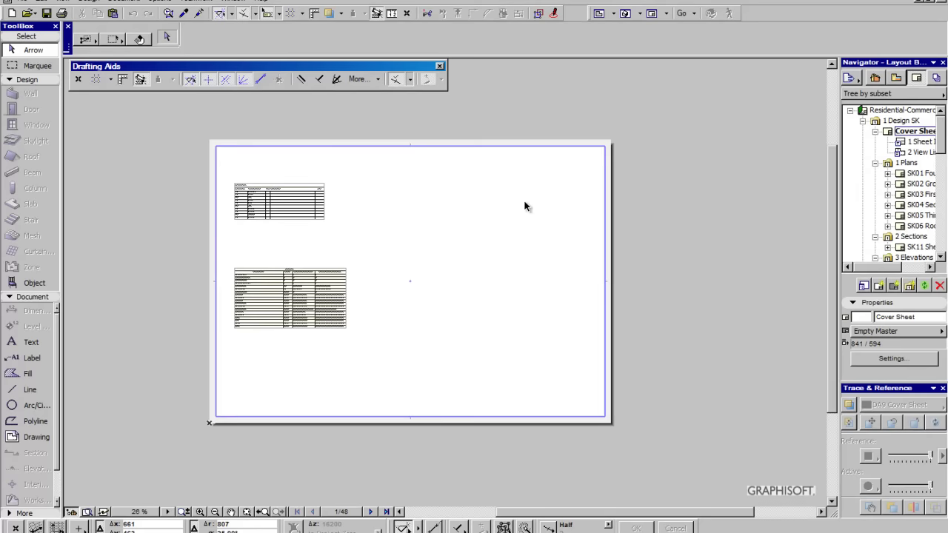
right_click(516, 220)
mouse_move(569, 378)
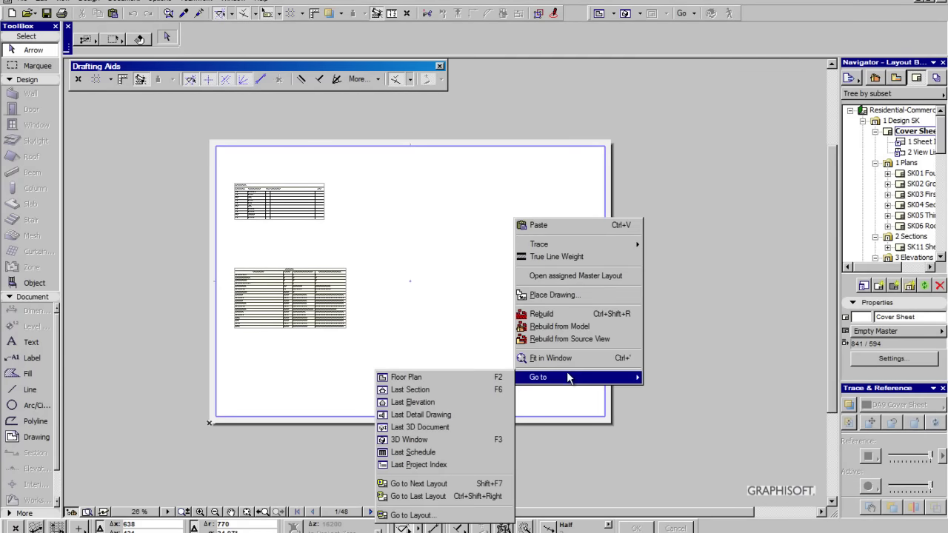
click(434, 452)
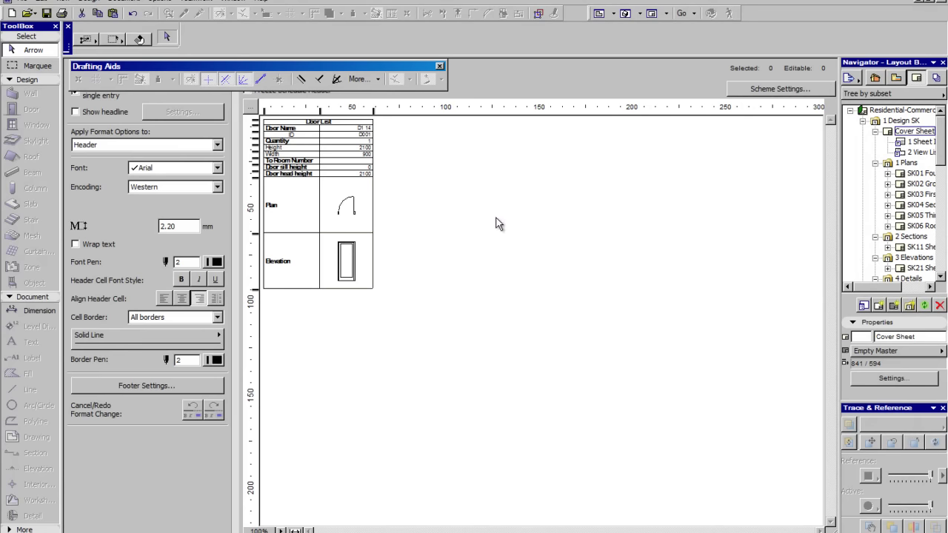
Check the Door List schedule for context commands and move the Drafting Aids palette clear of the schedule's Style setting
right_click(497, 222)
click(802, 141)
right_click(615, 246)
right_click(501, 251)
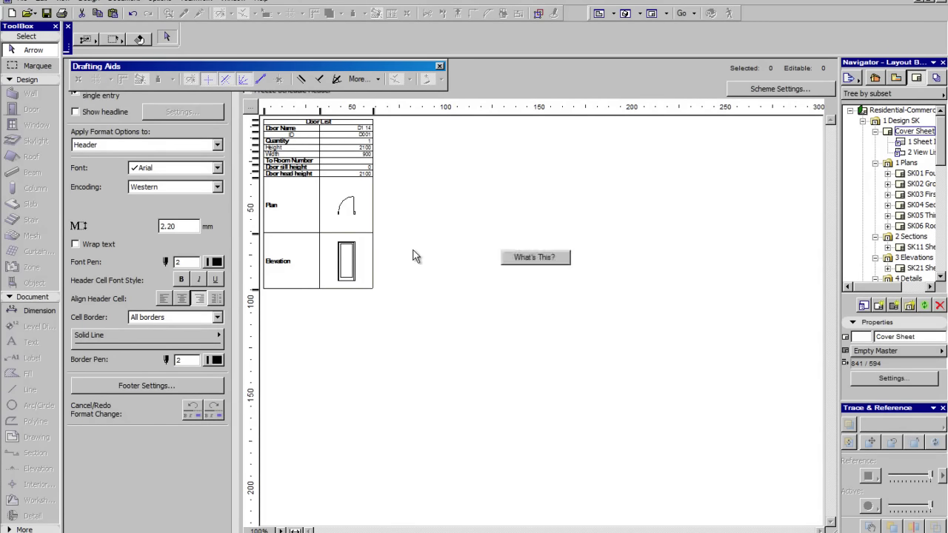
right_click(413, 252)
drag(332, 72, 446, 90)
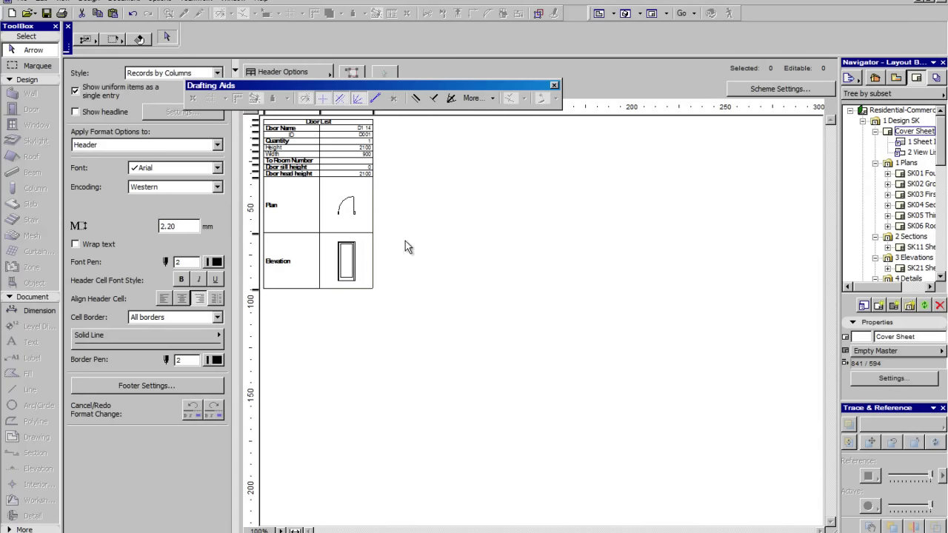
Return to the Project Map and open the 2. Ground story plan
click(874, 79)
drag(944, 202, 944, 119)
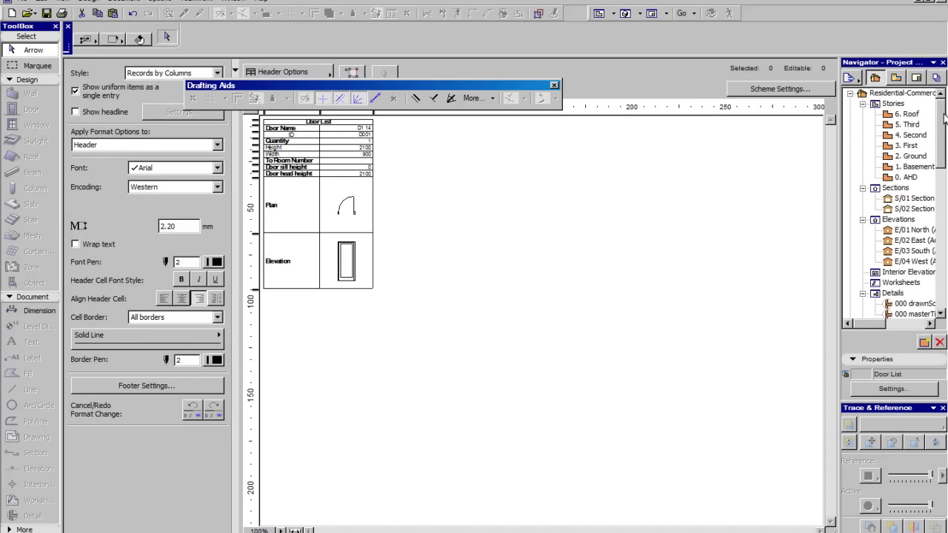
double_click(914, 155)
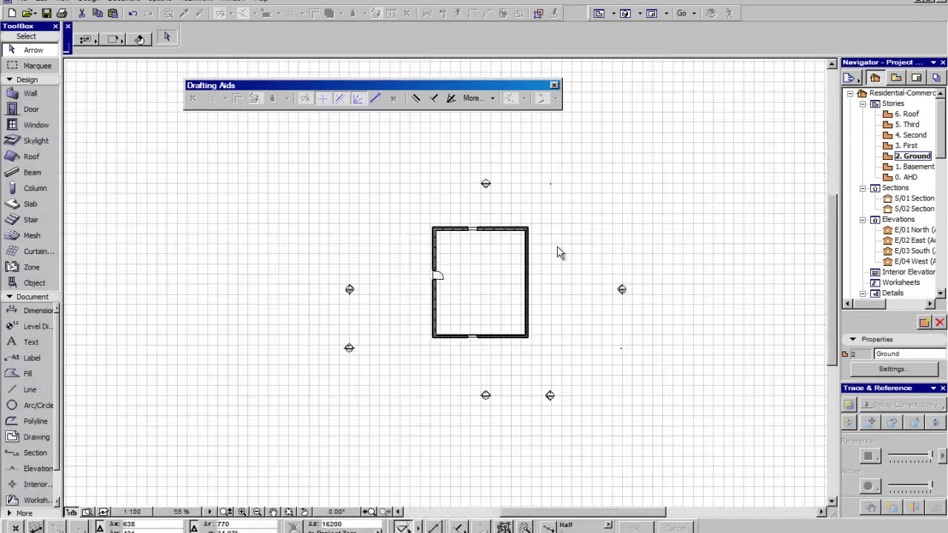
Go from the Ground floor plan to the 3D window so the whole building is in view
right_click(559, 247)
mouse_move(610, 435)
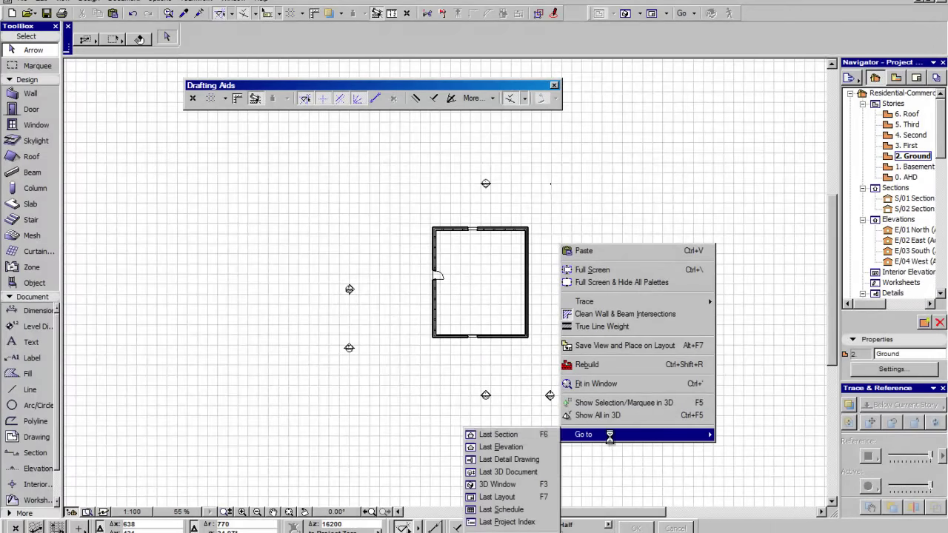
click(524, 485)
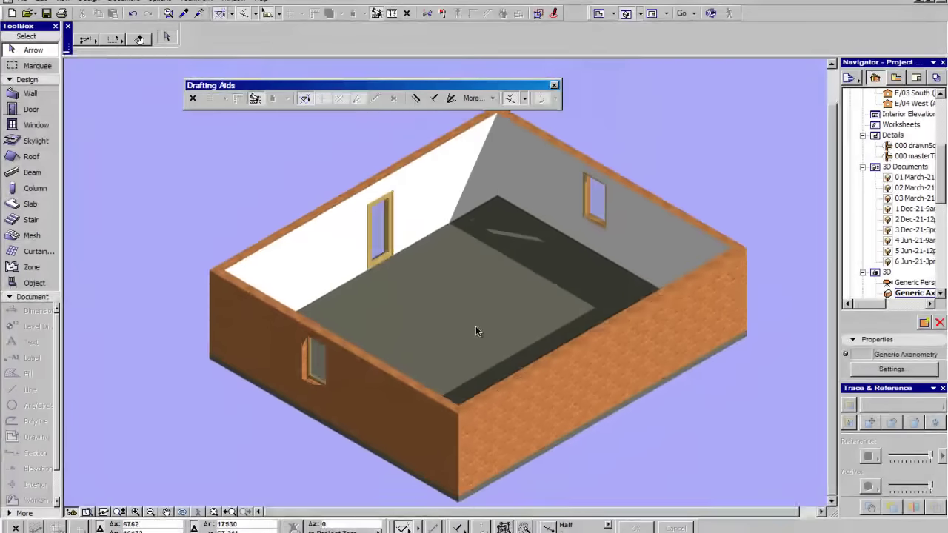
scroll(476, 332, down, 2)
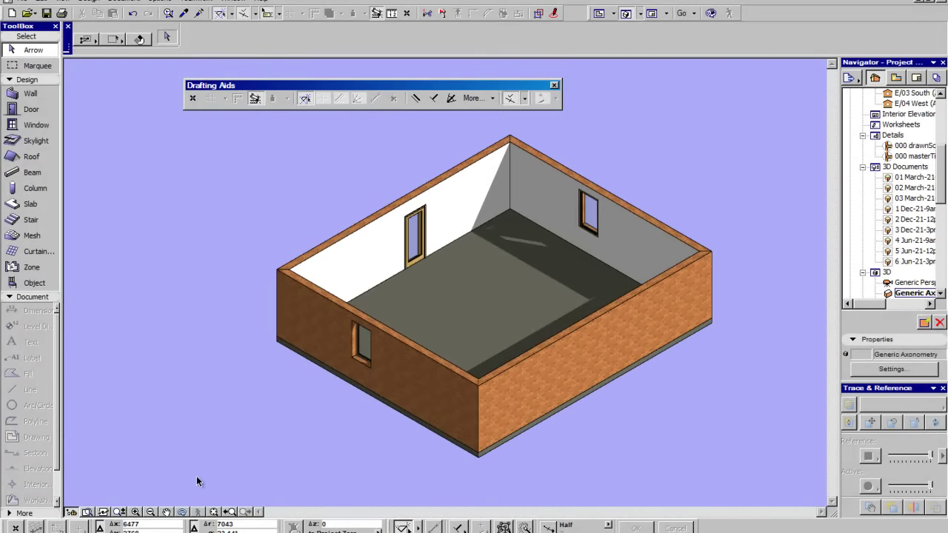
Pan the 3D view across the building, both directly and with the Pan tool, and bring the model back to the centre
middle_drag(397, 232, 373, 202)
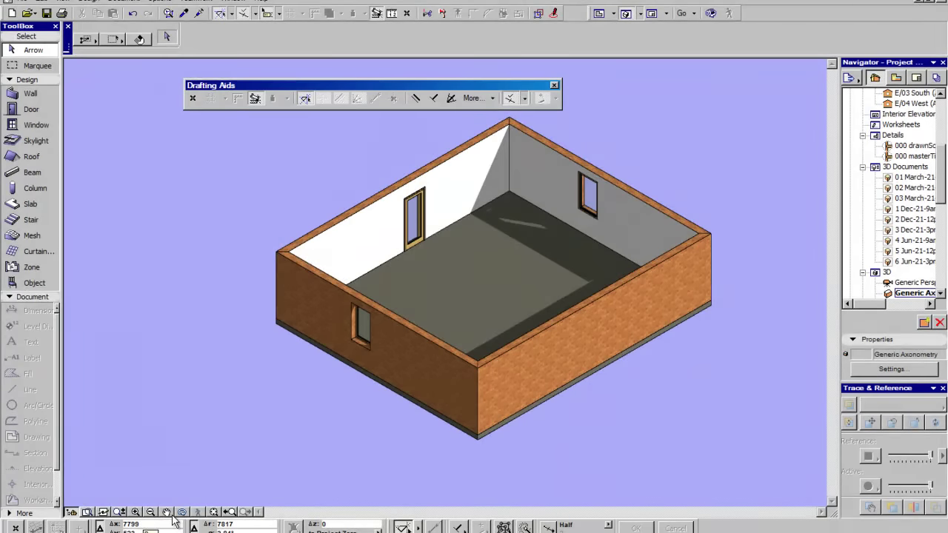
middle_drag(225, 306, 630, 193)
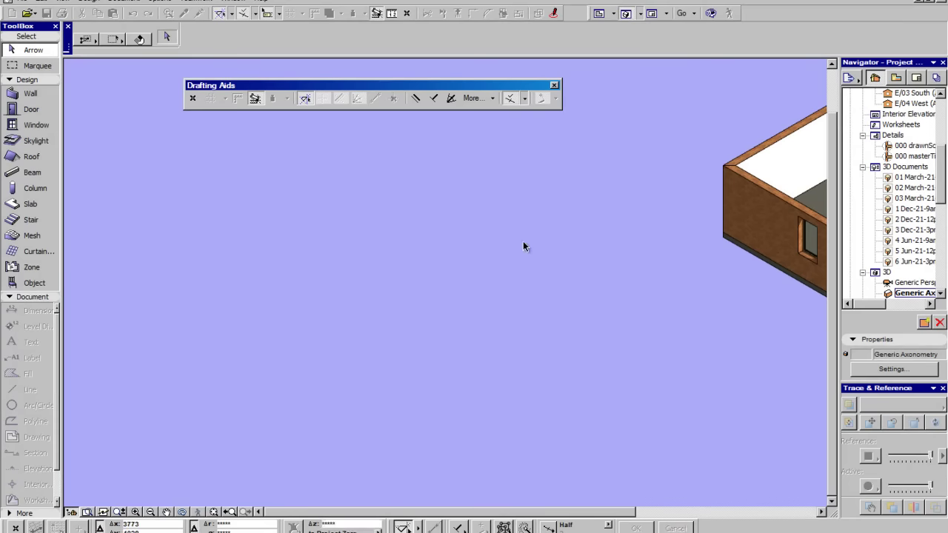
middle_drag(665, 254, 331, 304)
click(170, 512)
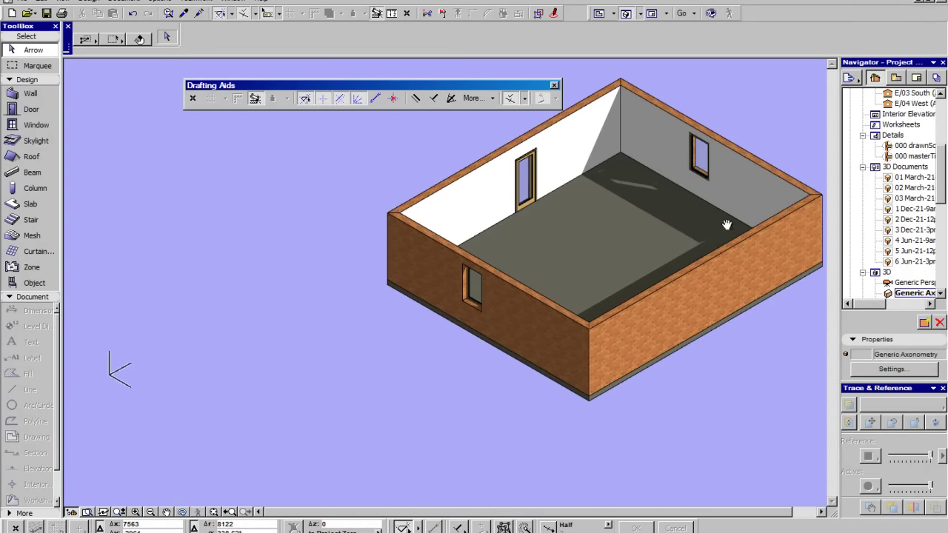
drag(743, 222, 573, 225)
drag(532, 269, 555, 320)
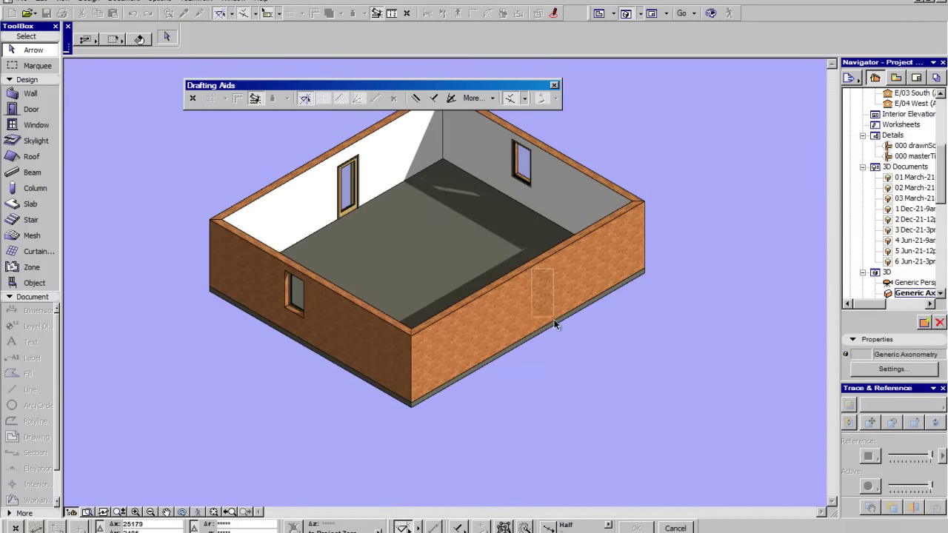
click(539, 274)
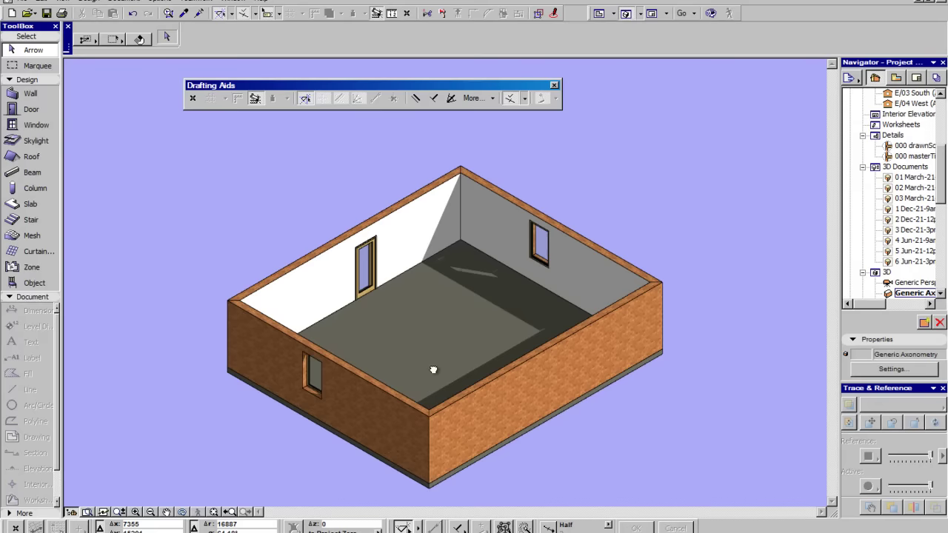
Orbit around the building to a low view facing a windowed wall and on to a raised view of the doorway side
scroll(431, 372, up, 1)
shift+middle_drag(427, 374, 556, 289)
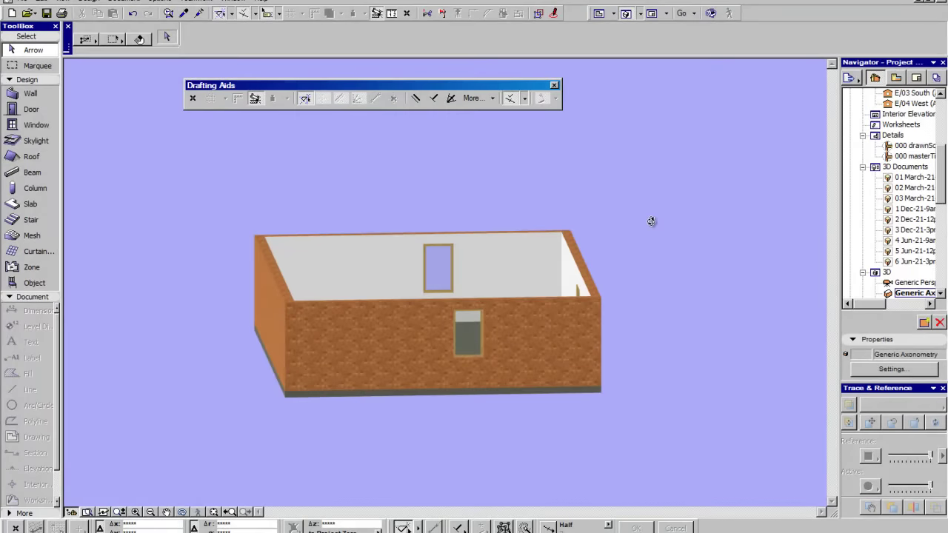
shift+middle_drag(651, 221, 479, 326)
scroll(388, 304, down, 2)
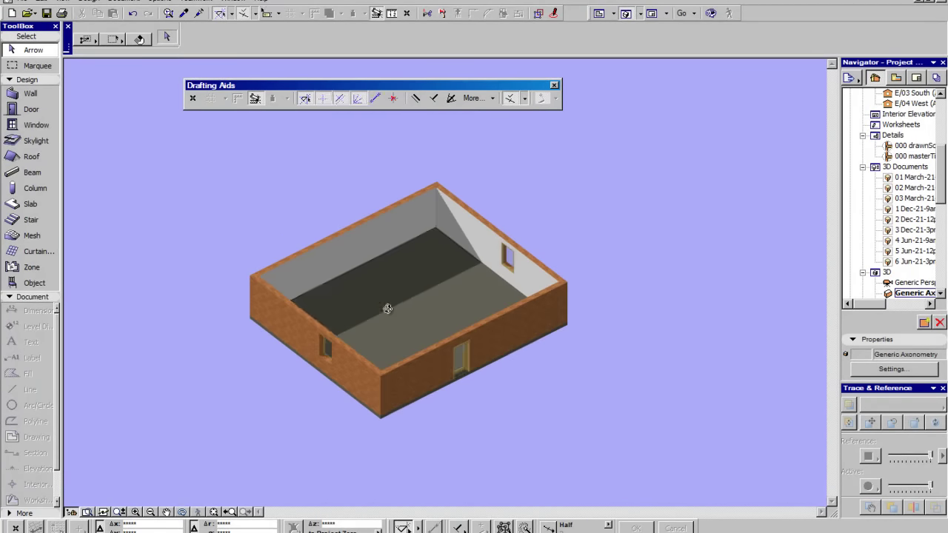
Turn on Orbit mode, rotate the building to a raised corner view, and leave Orbit mode
click(181, 512)
drag(182, 460, 195, 302)
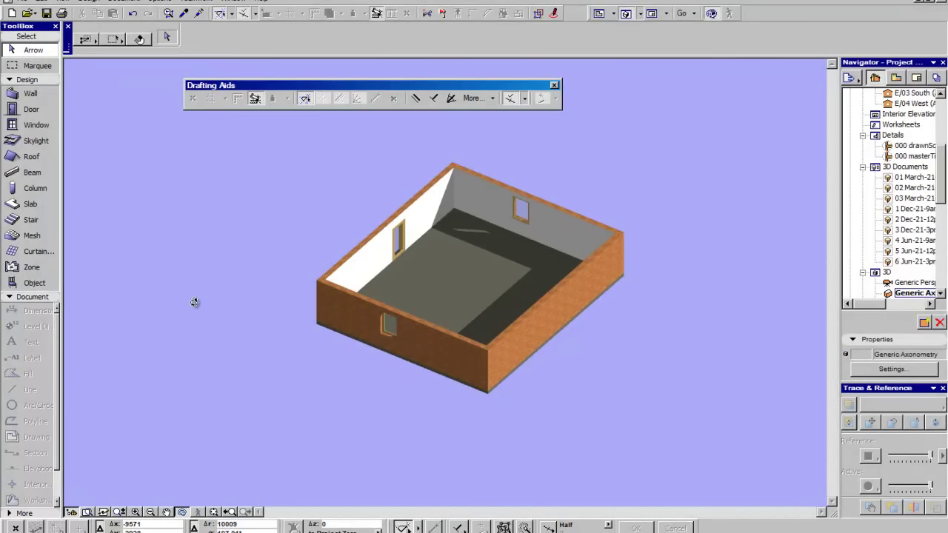
scroll(183, 509, down, 1)
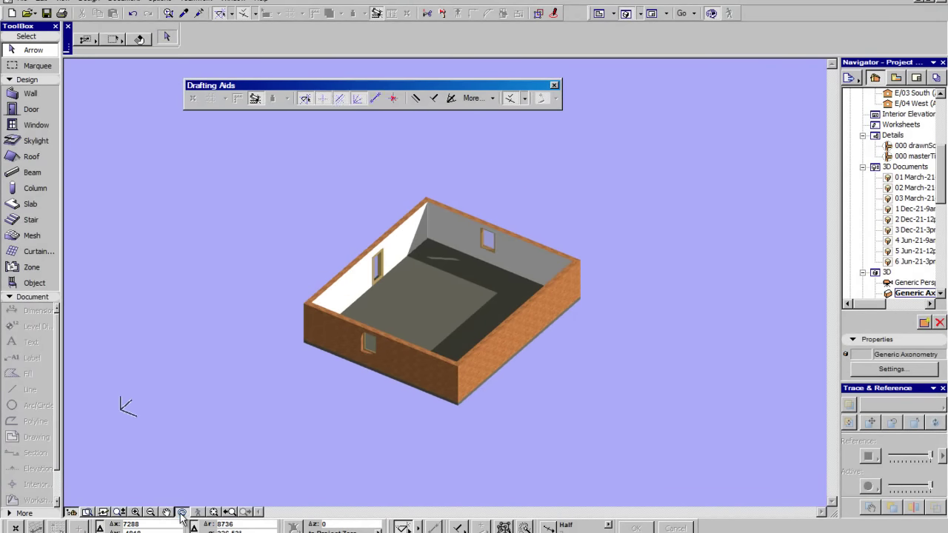
click(182, 513)
Zoom the 3D view in and out on the building, both directly and with the Scroll-Zoom tool
scroll(385, 359, up, 7)
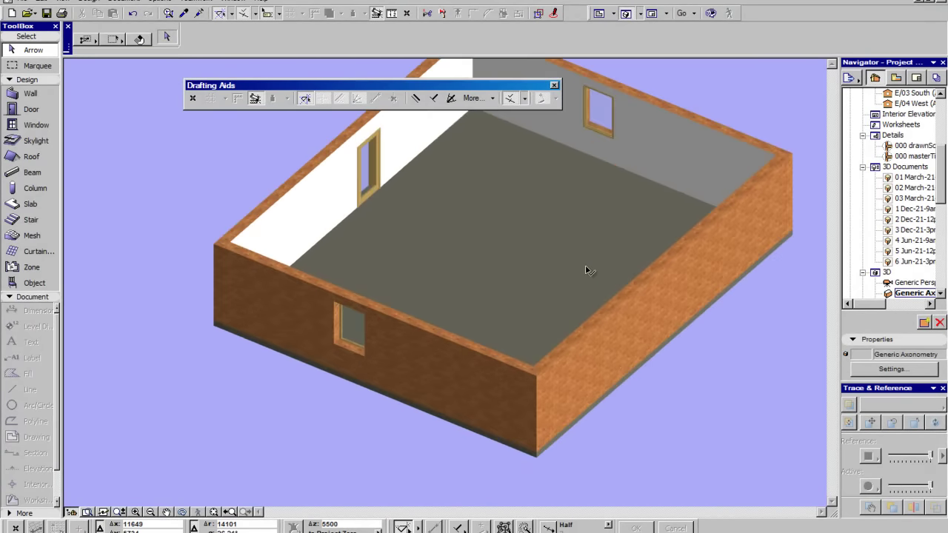
drag(586, 271, 525, 230)
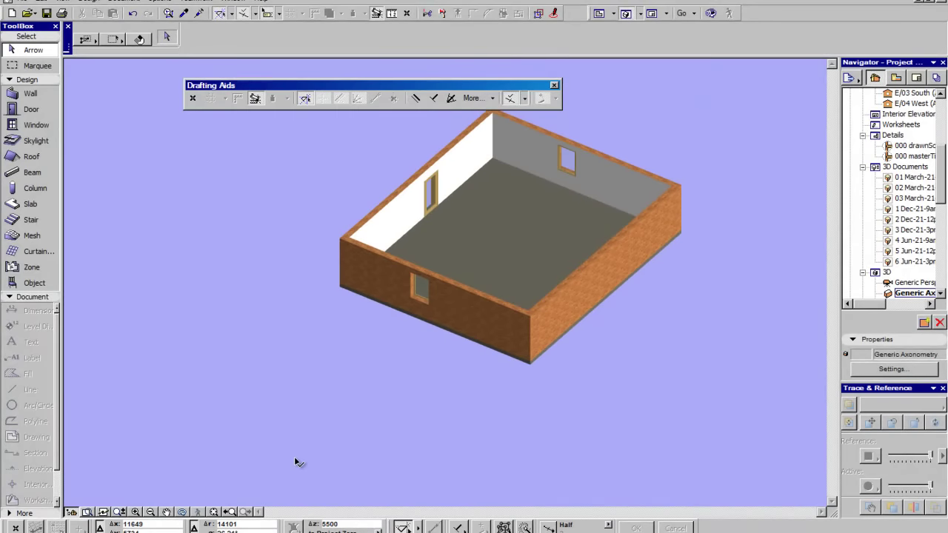
scroll(201, 476, down, 1)
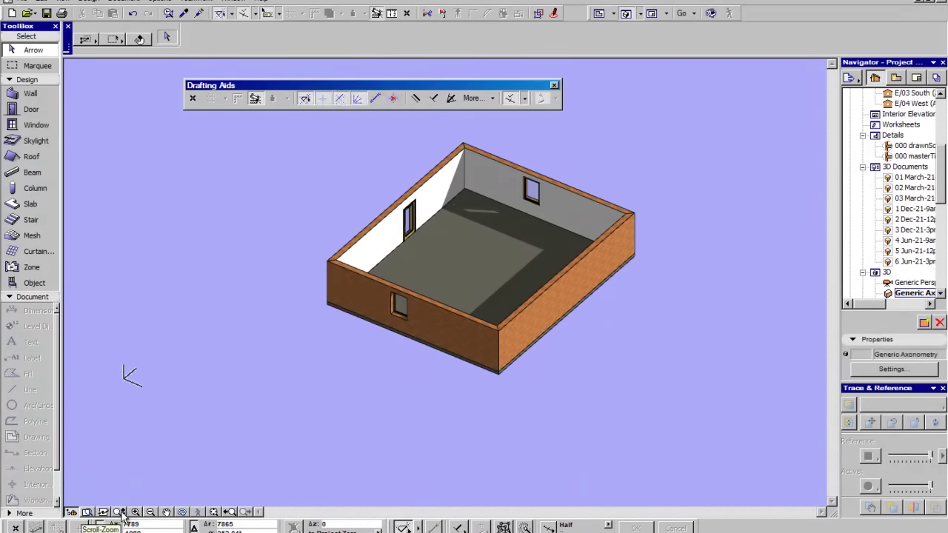
drag(482, 346, 254, 446)
Magnify the building's near wall corner with a zoom-in window, and reduce the view again with a zoom-out window
click(135, 513)
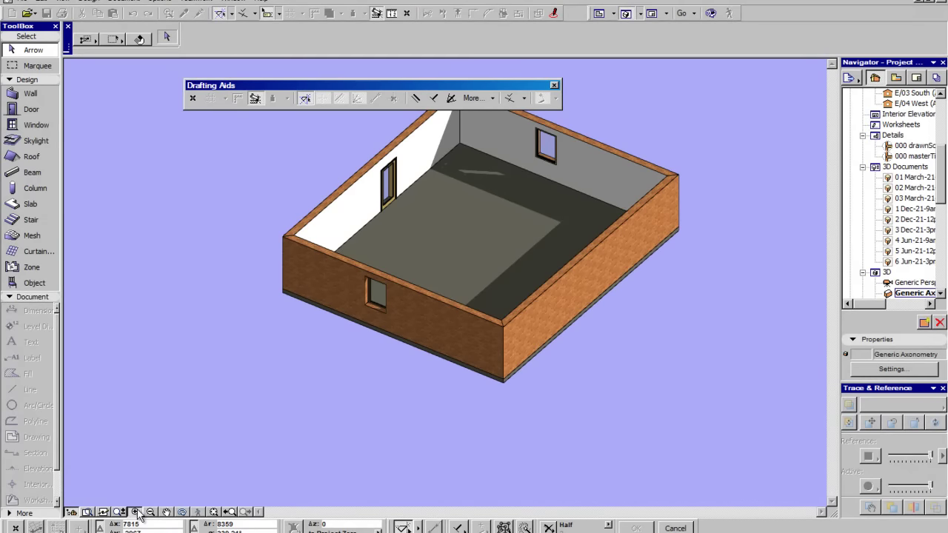
click(252, 204)
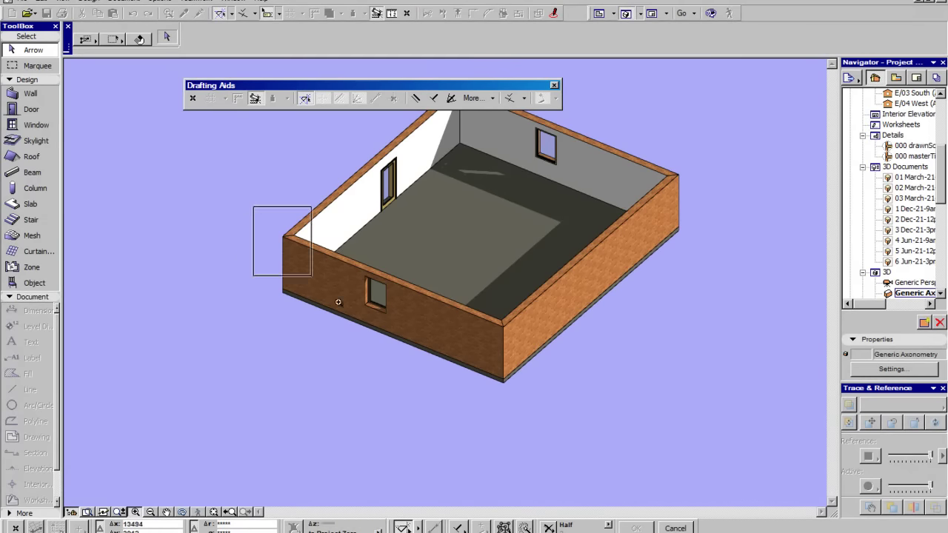
click(362, 324)
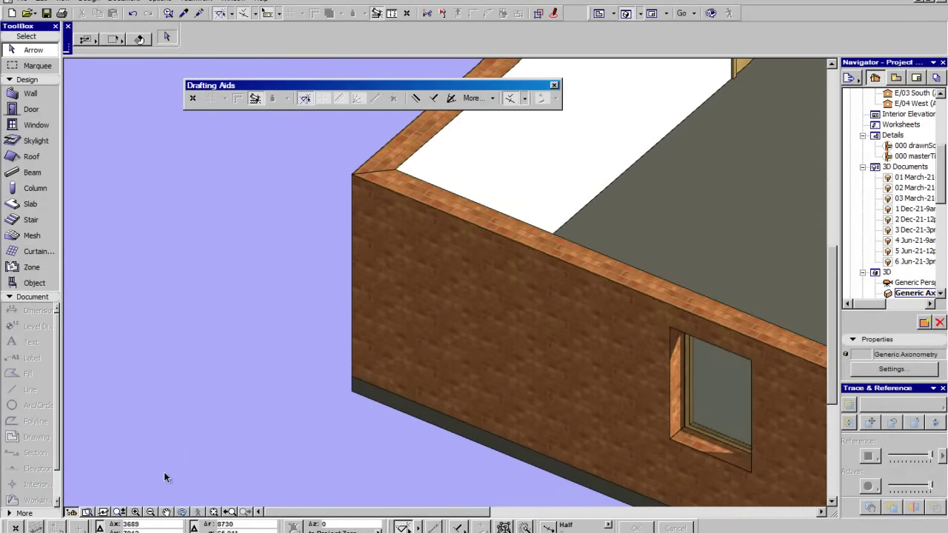
click(150, 513)
click(197, 406)
click(356, 246)
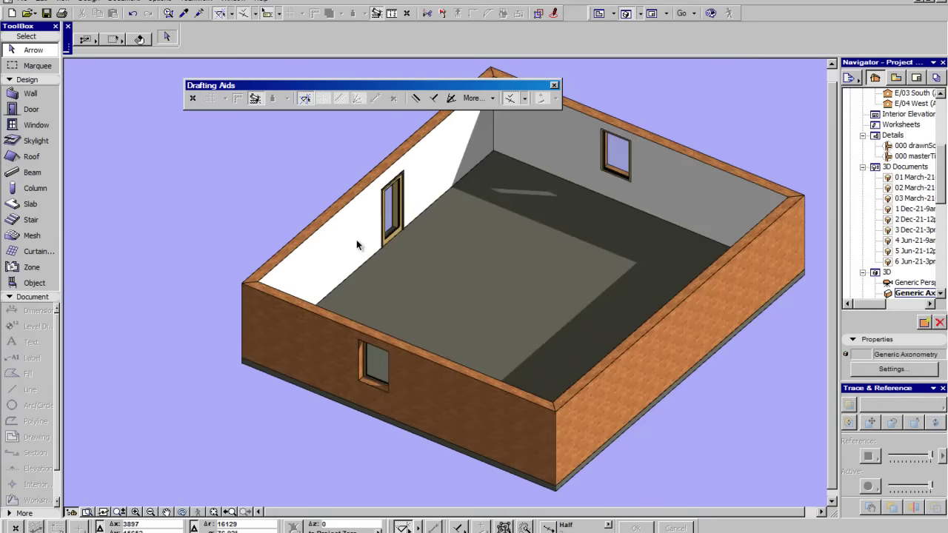
Zoom in closely on the brickwork at the wall-top corner and back out to the whole building
scroll(238, 275, up, 7)
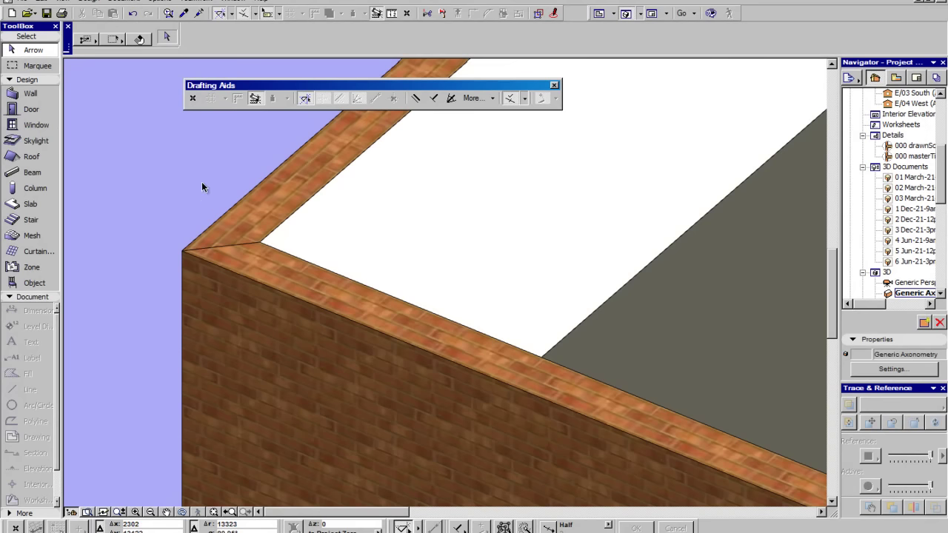
scroll(207, 174, up, 2)
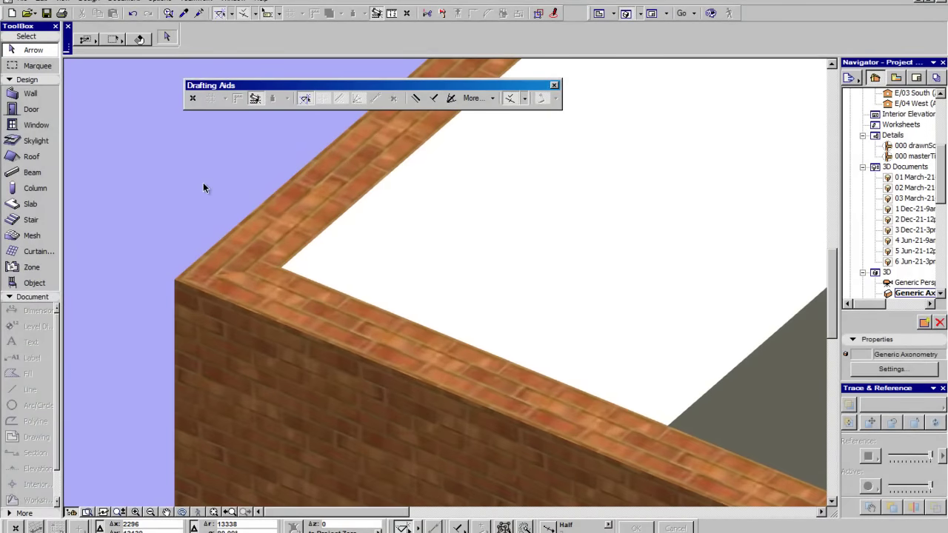
scroll(205, 235, down, 1)
scroll(190, 218, down, 5)
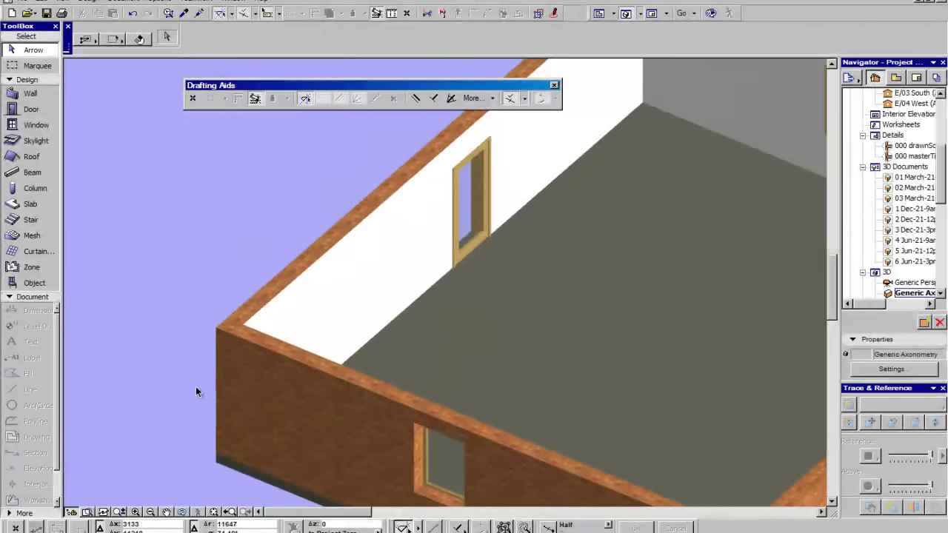
scroll(196, 387, down, 2)
scroll(202, 398, down, 1)
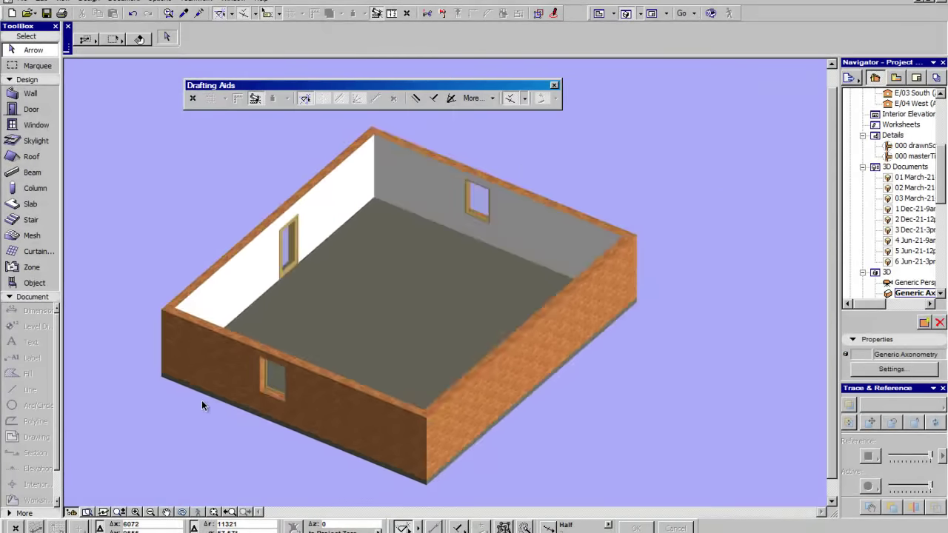
Fit the building in the window, zoom and pan to the white inner wall, and fit the whole building again
click(213, 512)
scroll(188, 310, up, 2)
middle_drag(188, 311, 249, 444)
scroll(255, 379, up, 2)
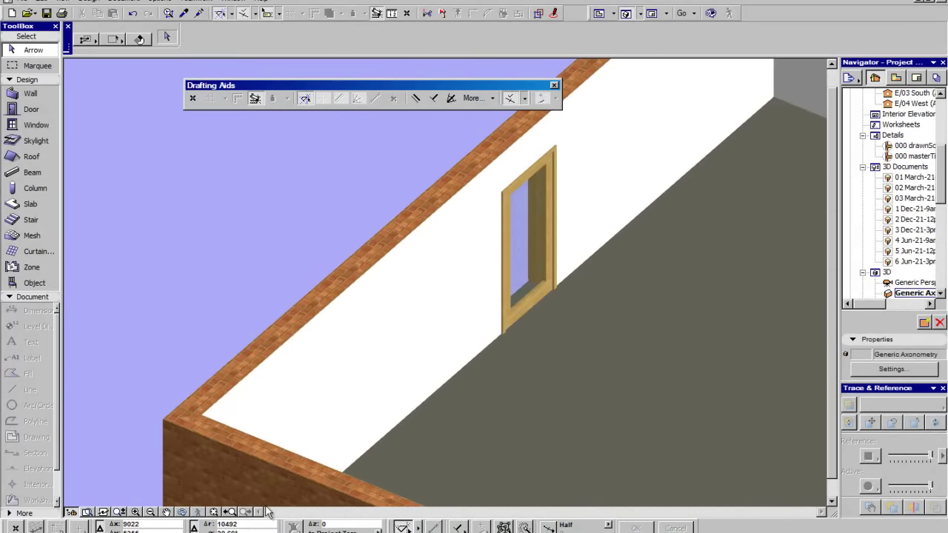
click(214, 512)
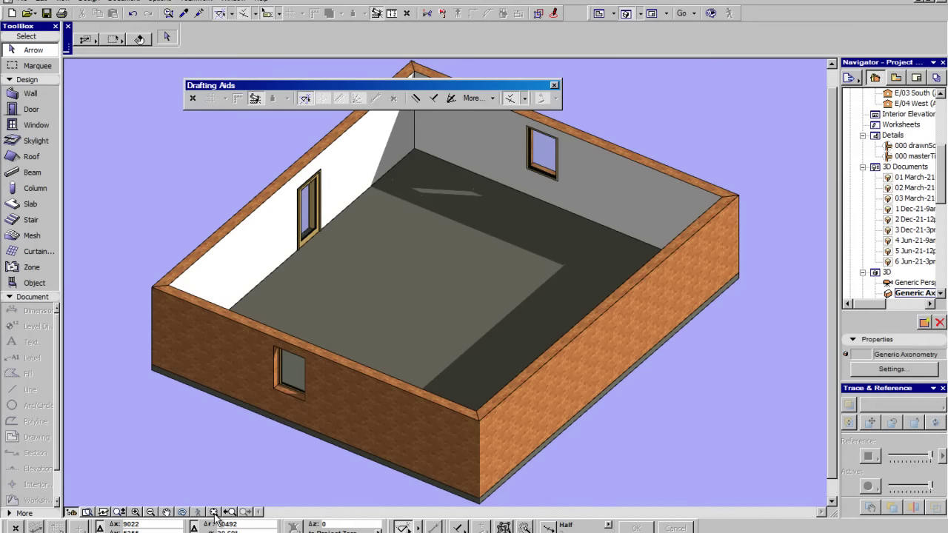
Orbit the building to a low view facing a windowed wall and switch the 3D view mode to Perspective
scroll(273, 369, down, 1)
shift+middle_drag(246, 404, 299, 338)
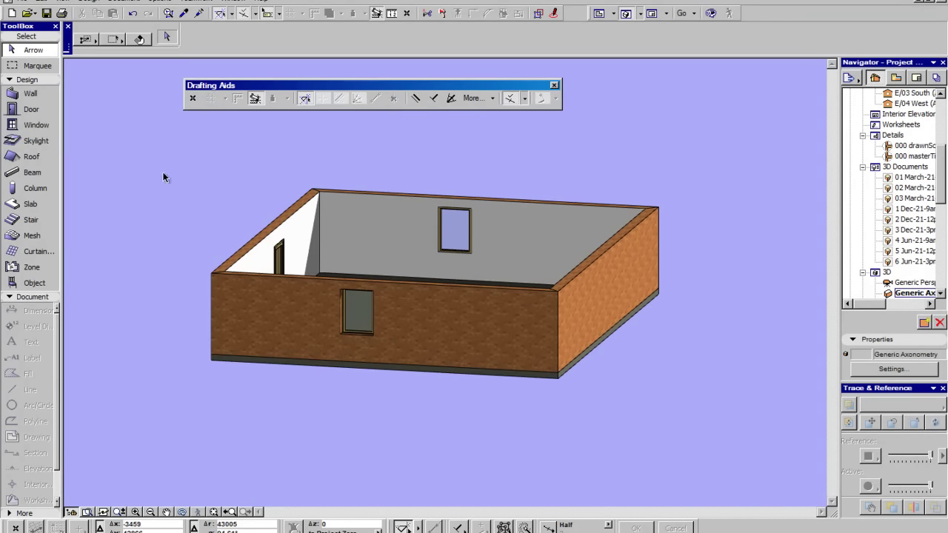
click(57, 4)
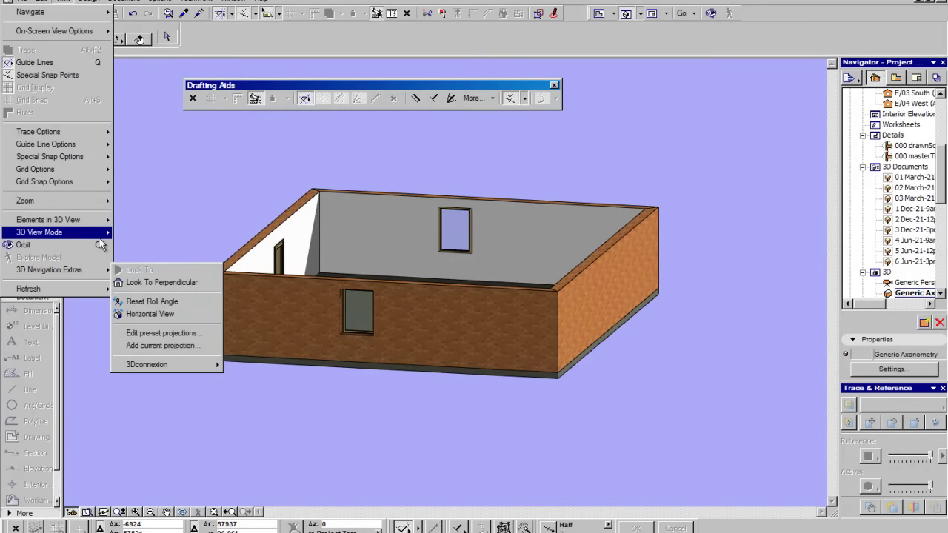
mouse_move(99, 231)
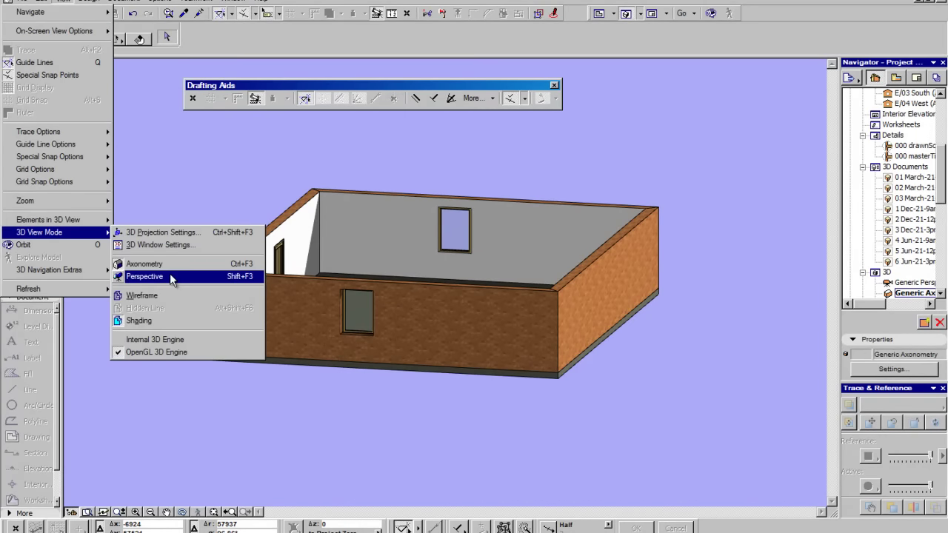
click(144, 276)
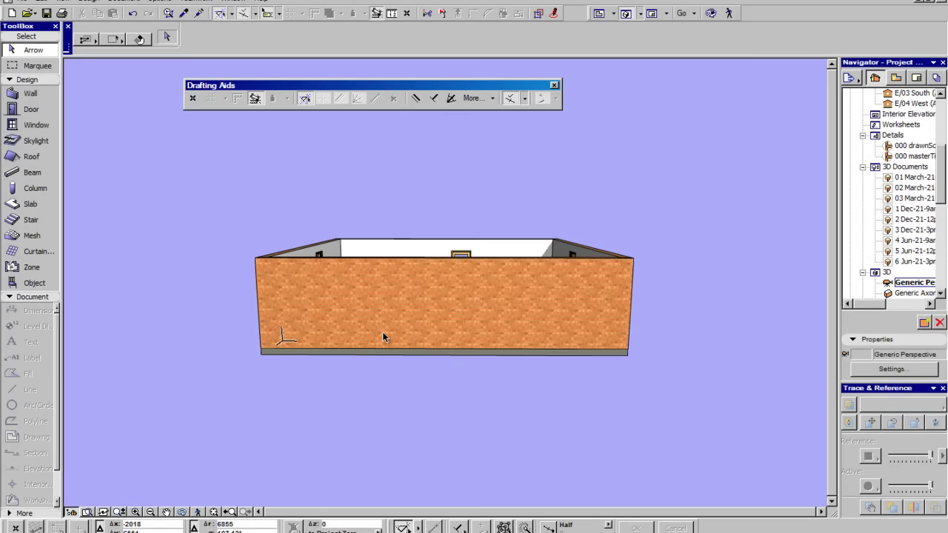
Start 3D Explore, walk around the building to the wall with the door, and quit Explore mode
click(199, 513)
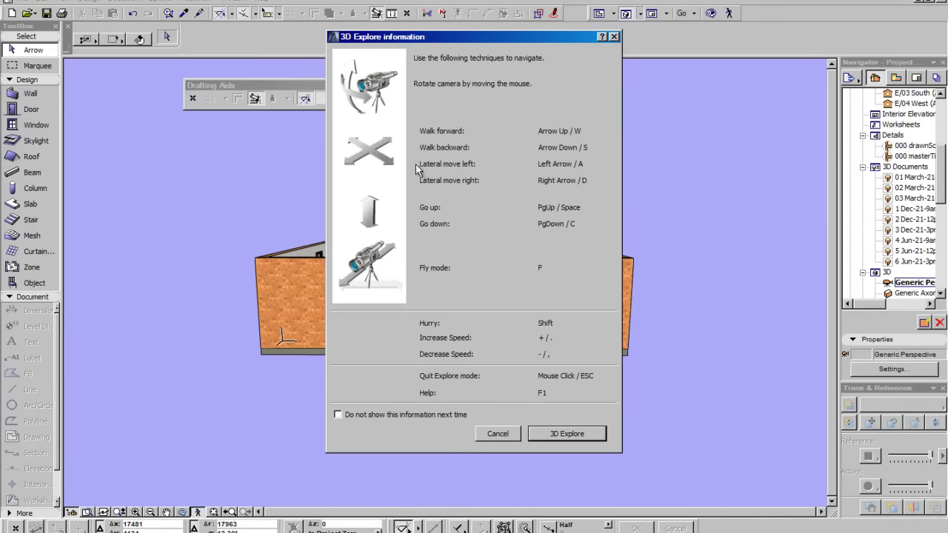
click(567, 433)
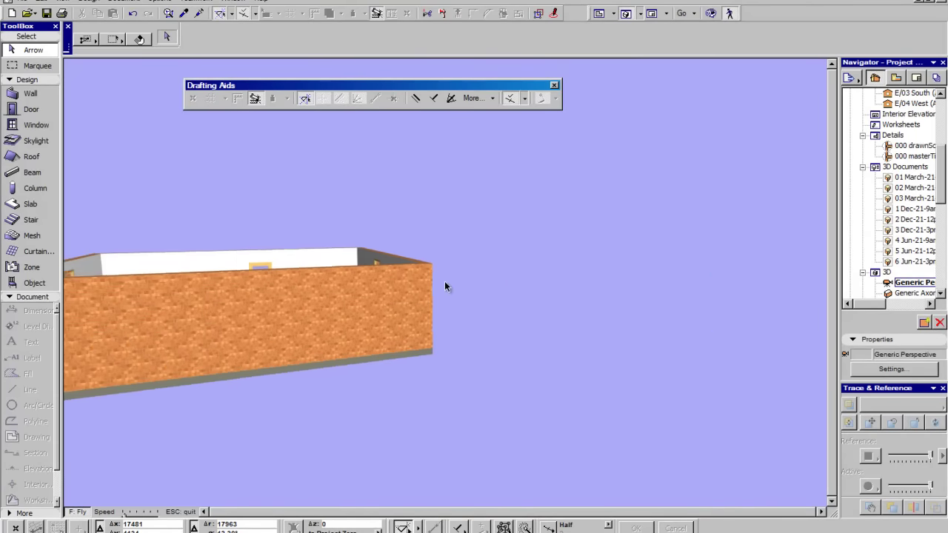
key(Left)
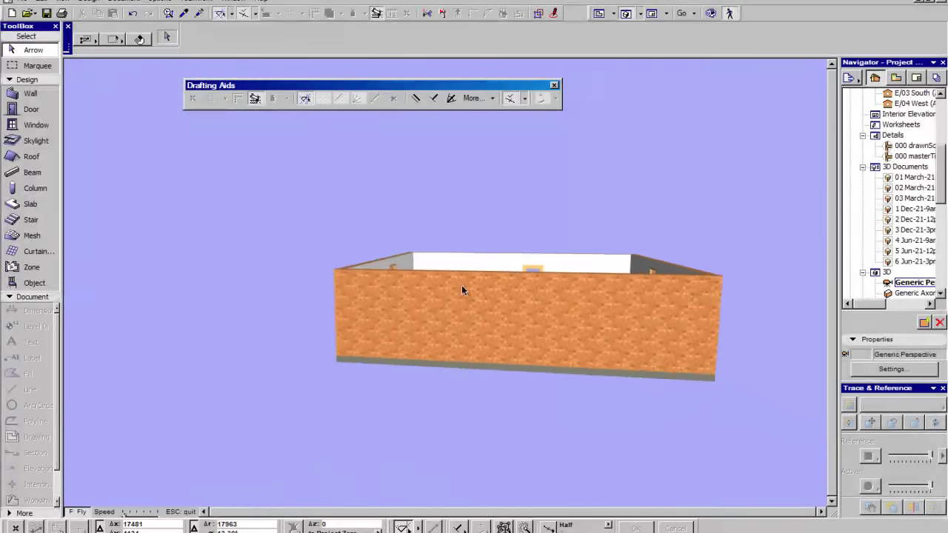
key(Up)
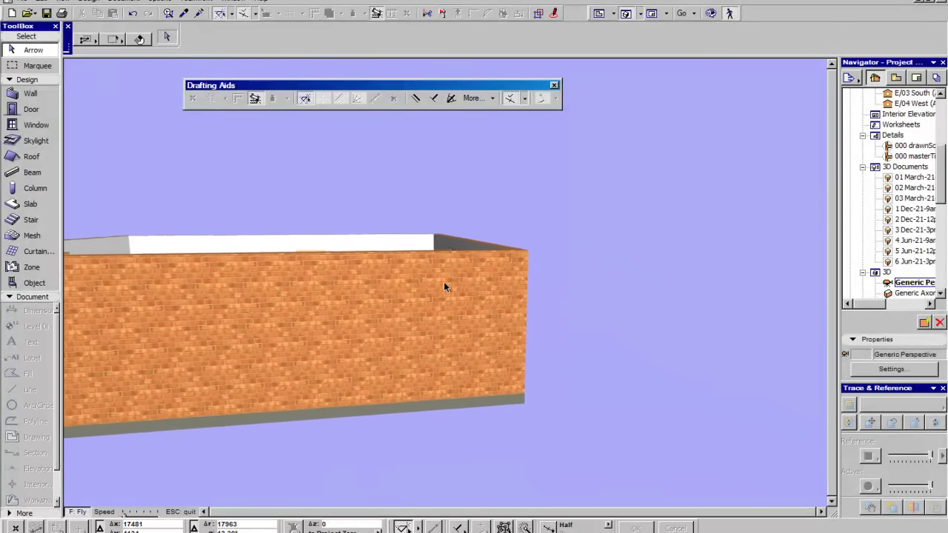
mouse_move(444, 282)
mouse_down()
mouse_move(407, 284)
mouse_move(481, 286)
mouse_move(446, 286)
mouse_move(465, 258)
mouse_move(454, 286)
mouse_move(445, 286)
mouse_move(434, 227)
mouse_move(444, 286)
mouse_move(482, 287)
mouse_move(415, 275)
mouse_move(445, 286)
mouse_move(435, 274)
mouse_move(449, 284)
mouse_move(415, 283)
mouse_move(447, 294)
mouse_move(447, 283)
mouse_move(388, 296)
mouse_move(446, 280)
mouse_move(444, 289)
mouse_up()
key(Escape)
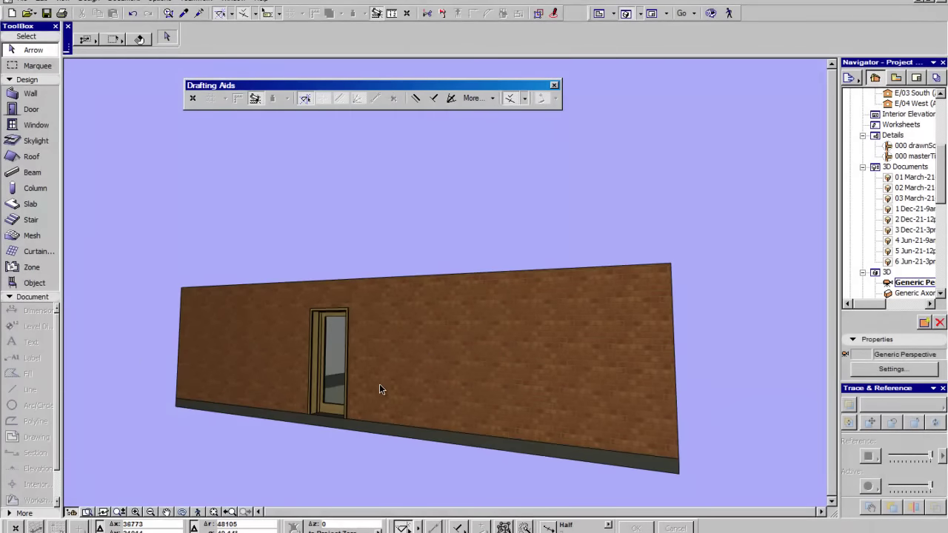